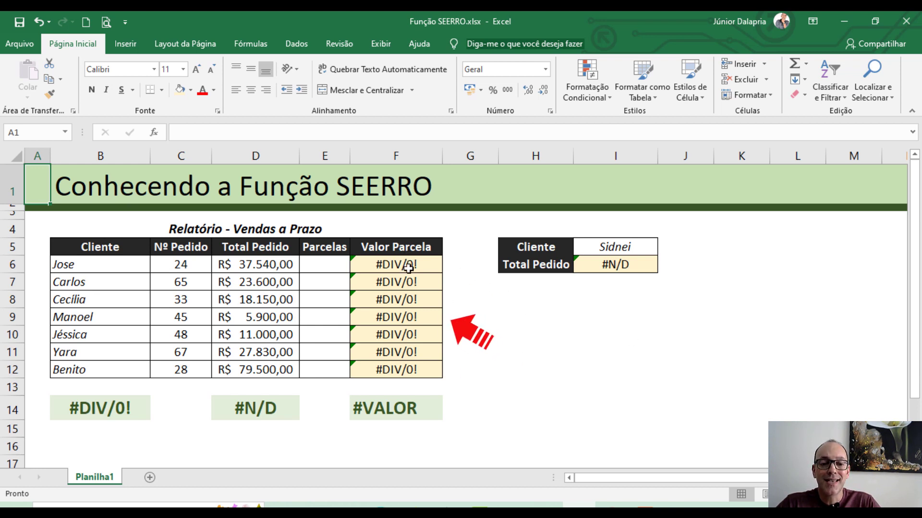
# Examine the Valor Parcela column in the sales report and the Total Pedido lookup cell I6 for errors.
pyautogui.moveTo(408, 263); pyautogui.dragTo(410, 336)
pyautogui.click(554, 368)
pyautogui.moveTo(613, 317); pyautogui.dragTo(613, 265)
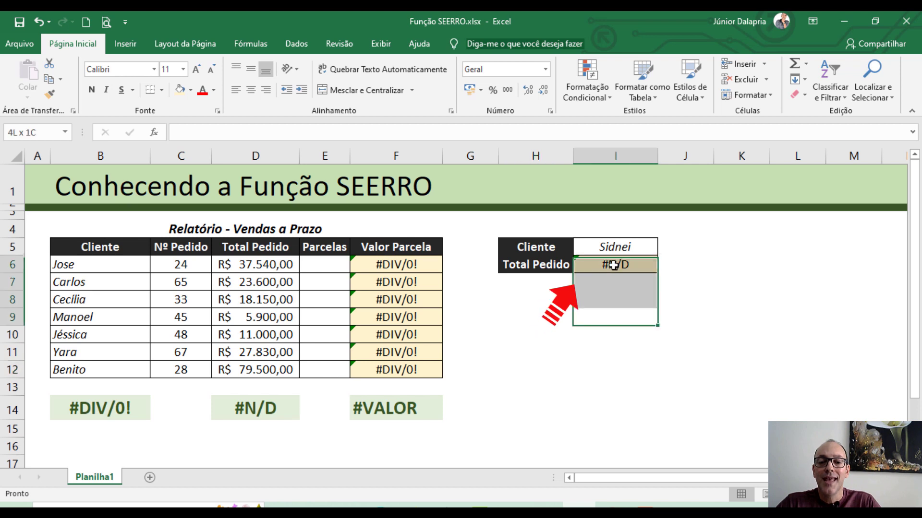
pyautogui.click(615, 352)
pyautogui.click(386, 432)
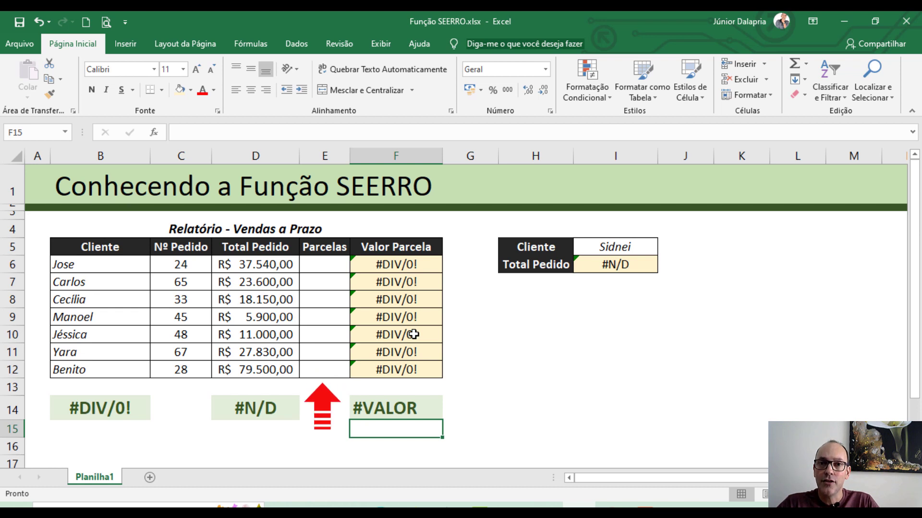
# Inspect the Parcelas cells E6:E12 and the Valor Parcela formula in F8 to find the source of the division error.
pyautogui.click(328, 278)
pyautogui.click(324, 314)
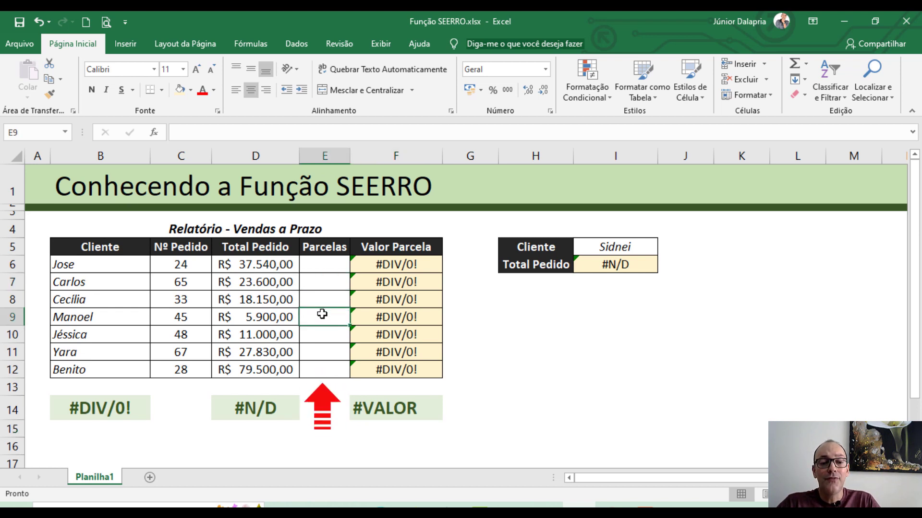
pyautogui.click(320, 335)
pyautogui.click(318, 371)
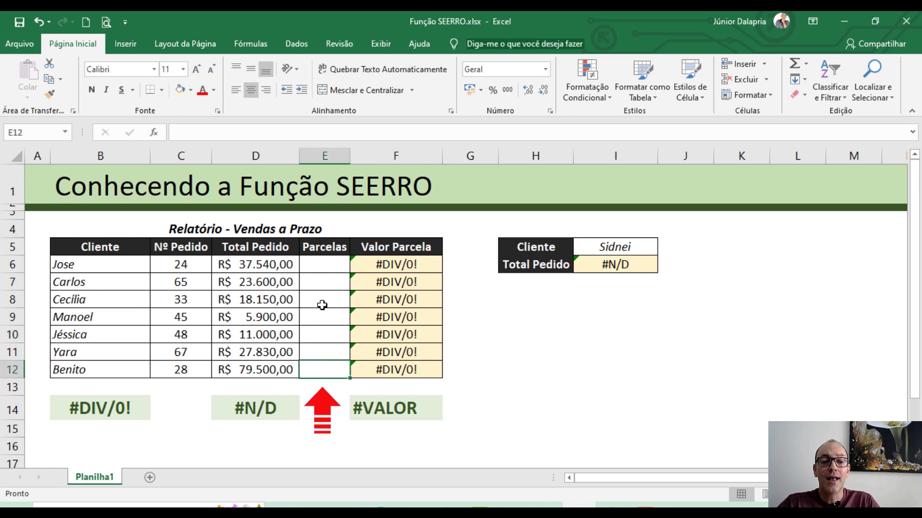
pyautogui.click(323, 312)
pyautogui.click(323, 283)
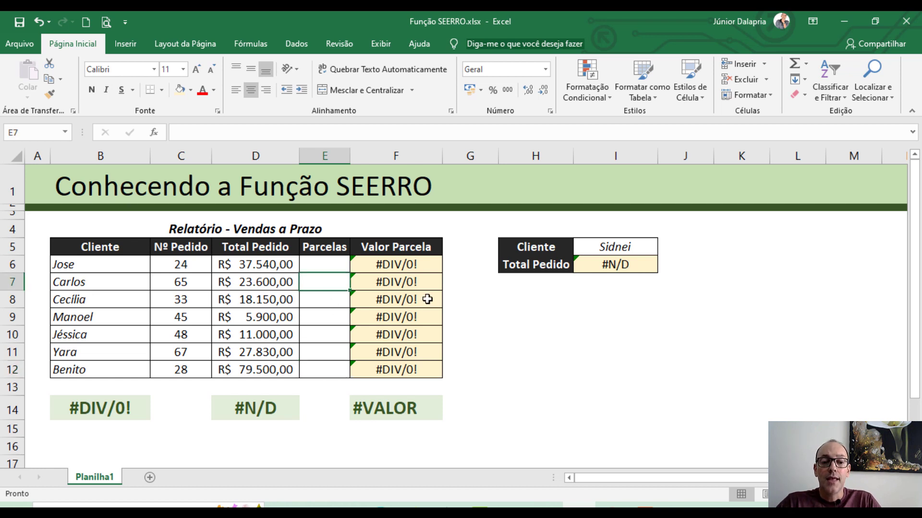
pyautogui.moveTo(319, 264); pyautogui.dragTo(315, 372)
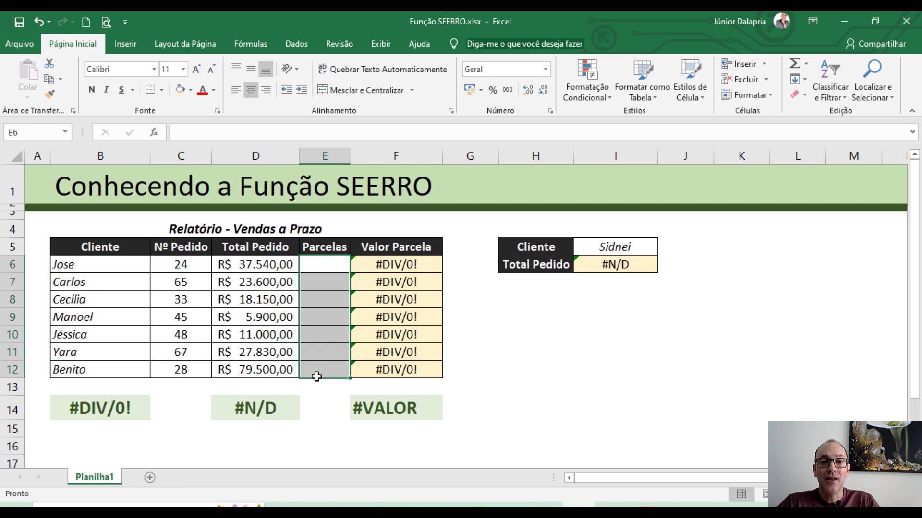
pyautogui.click(323, 282)
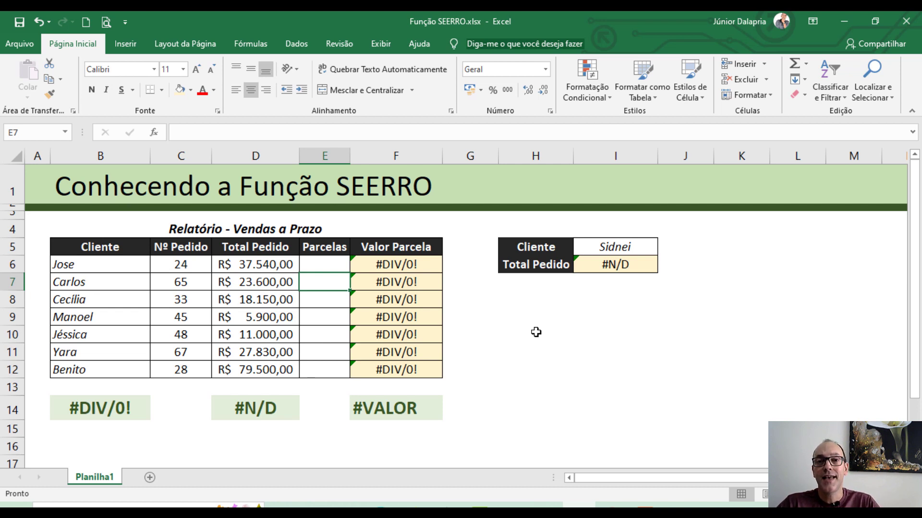
pyautogui.click(386, 302)
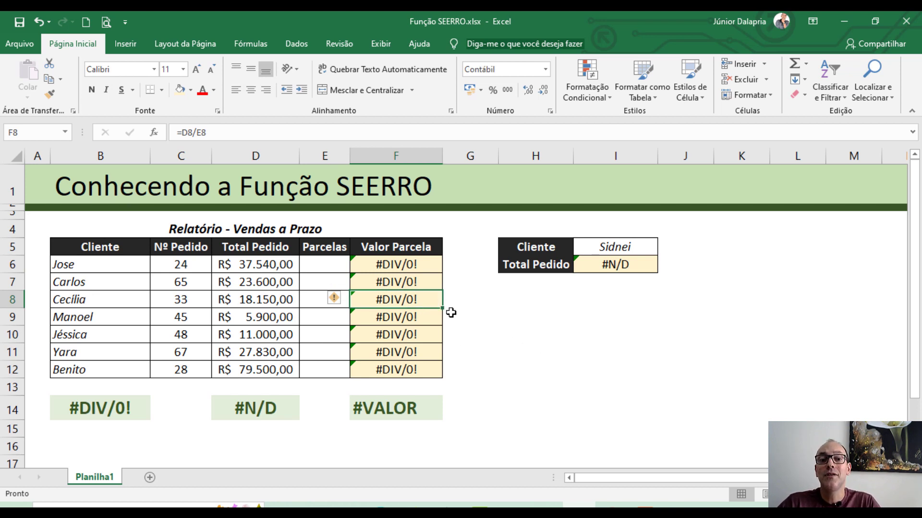
# Enter 3 installments in E6 and check the calculated installment value in F6.
pyautogui.click(318, 263)
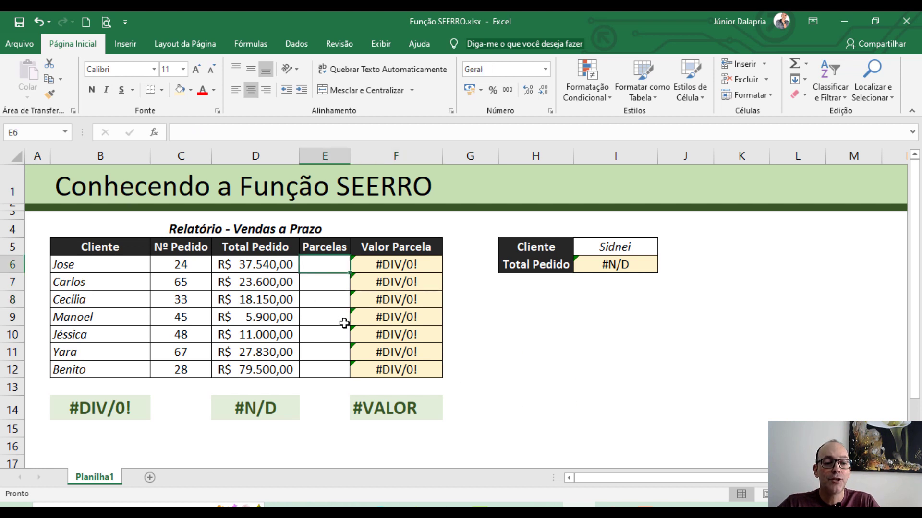
pyautogui.write('3')
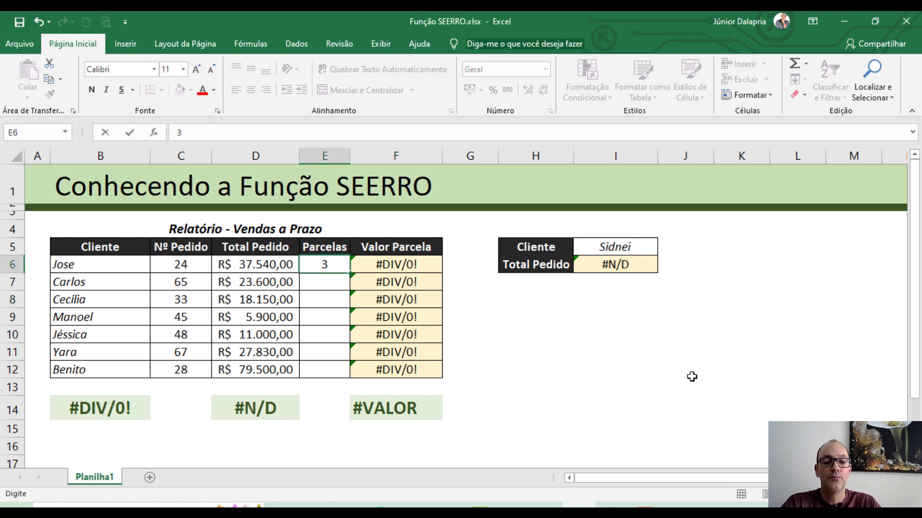
pyautogui.press('Return')
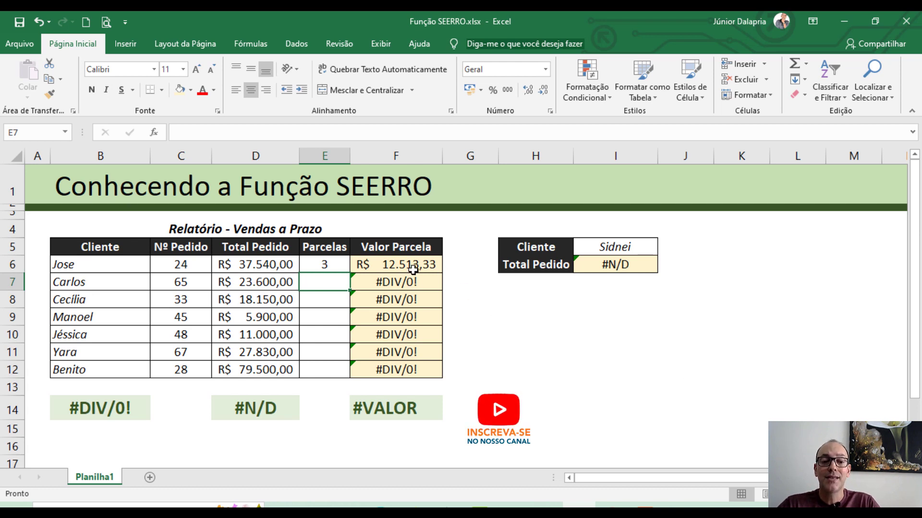
pyautogui.click(389, 265)
# Fill the Parcelas cells E7:E12 with 4, 2, 5, 1, 6 and 3.
pyautogui.click(325, 282)
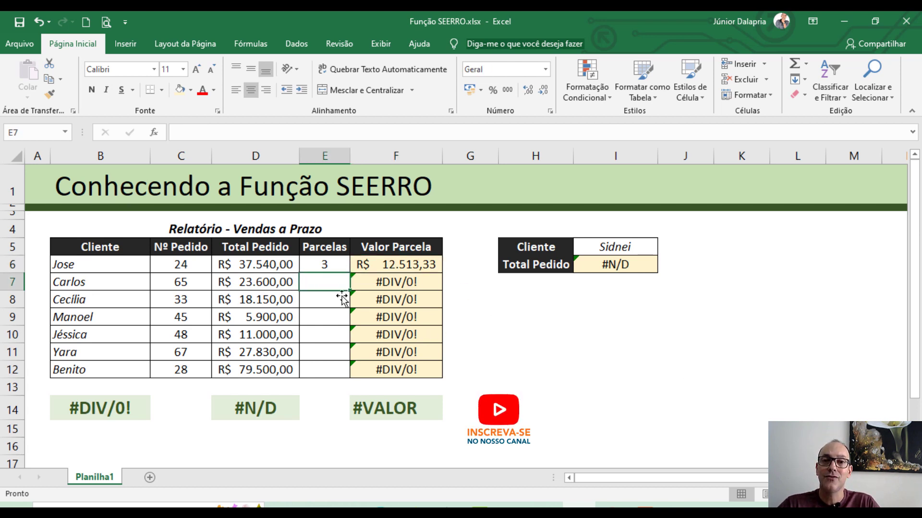
pyautogui.write('4')
pyautogui.press('Return')
pyautogui.write('2')
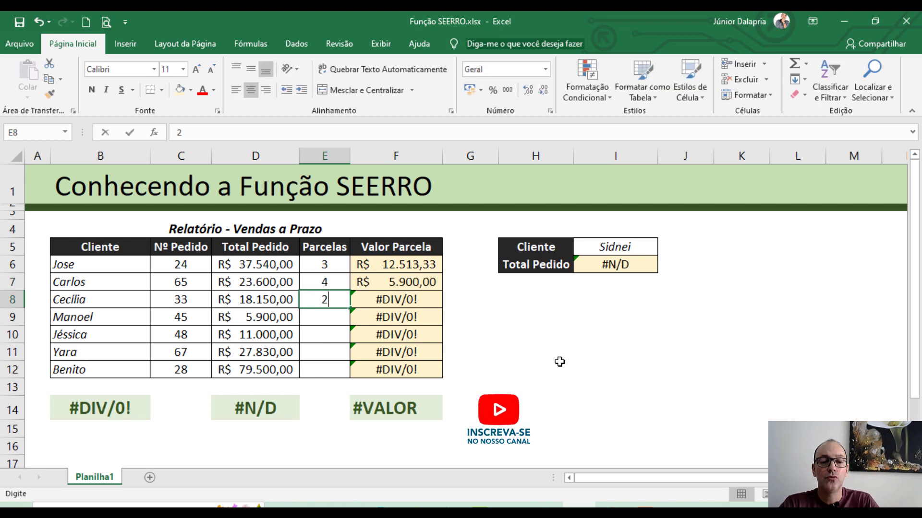
pyautogui.press('Return')
pyautogui.write('5')
pyautogui.press('Return')
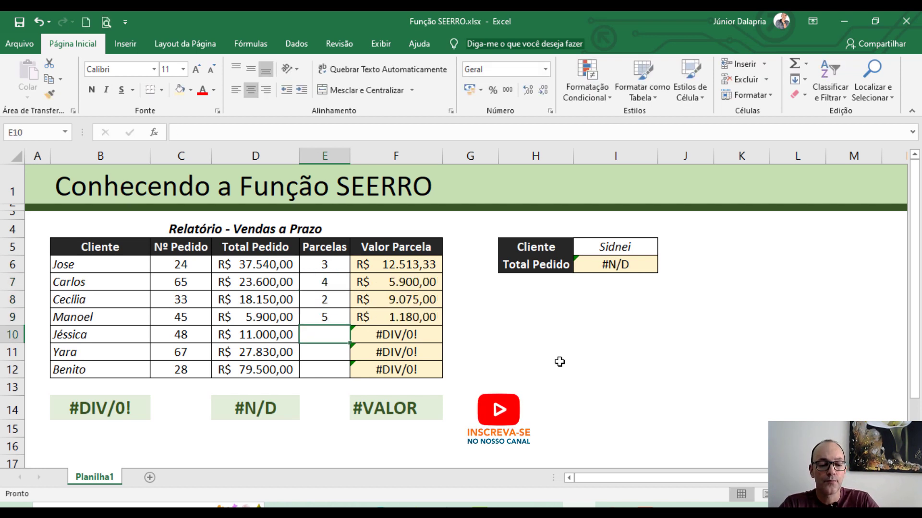
pyautogui.write('1')
pyautogui.press('Return')
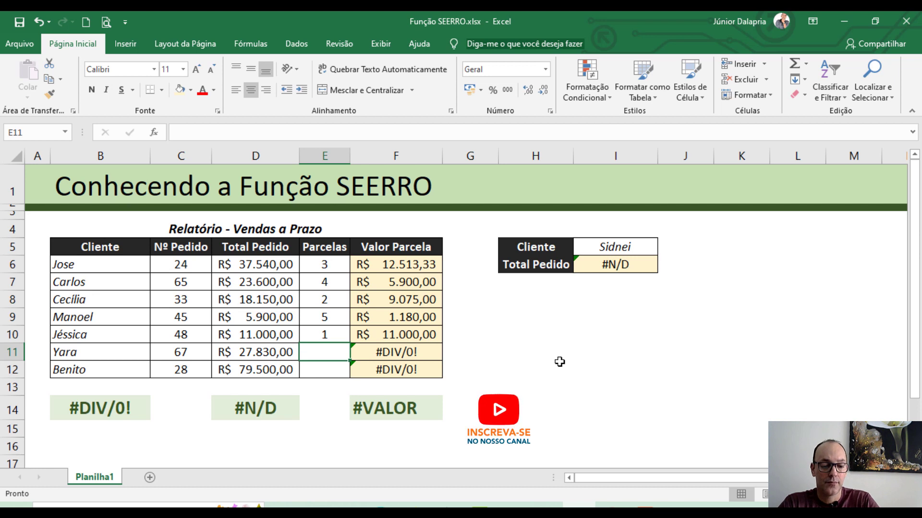
pyautogui.write('6')
pyautogui.press('Return')
pyautogui.write('3')
pyautogui.press('Return')
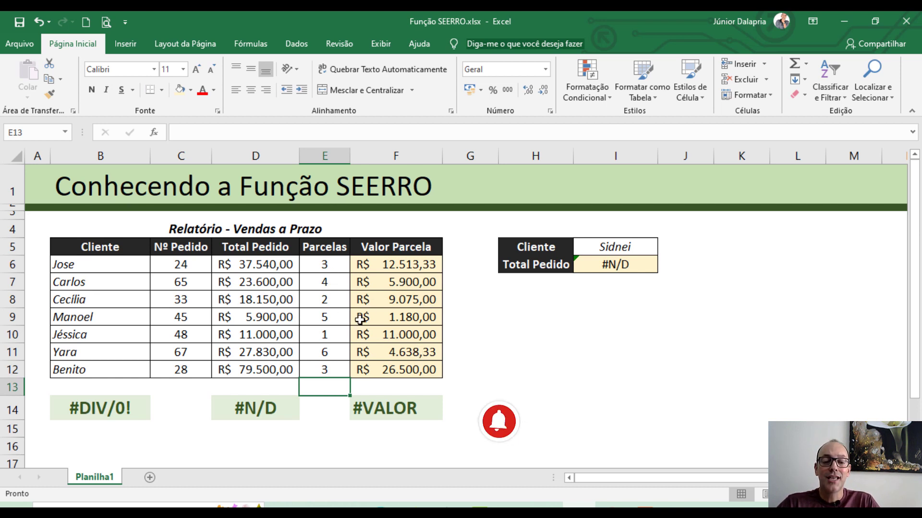
# Clear all installment counts from the Parcelas range E6:E12.
pyautogui.moveTo(329, 264); pyautogui.dragTo(329, 372)
pyautogui.press('Delete')
pyautogui.click(323, 269)
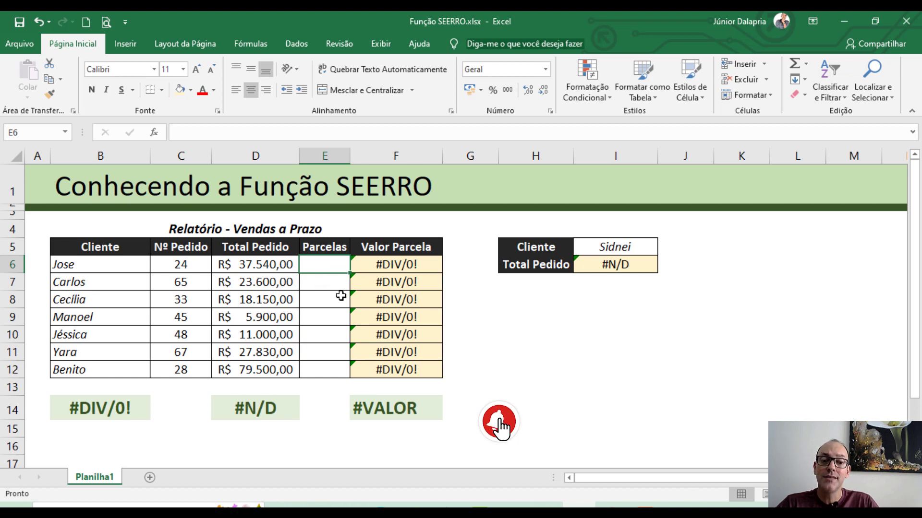
# Delete the existing division formulas from the Valor Parcela range F6:F12.
pyautogui.click(403, 265)
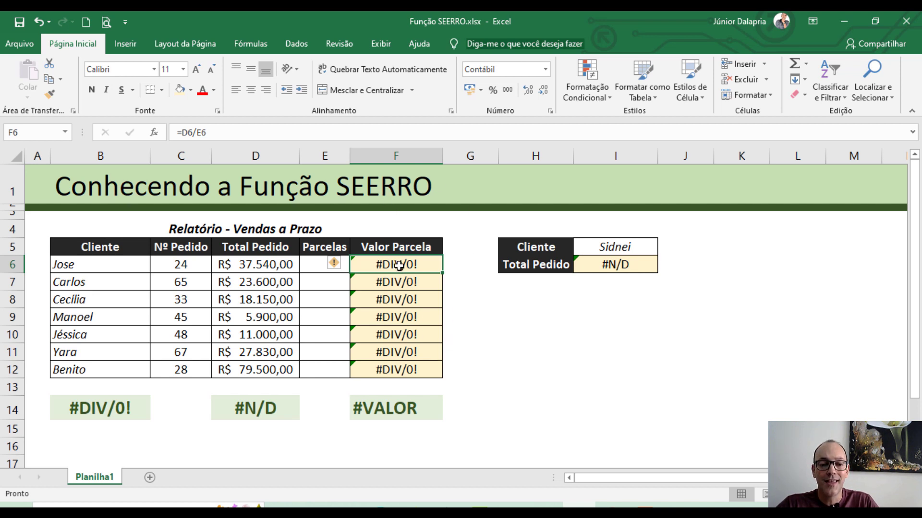
pyautogui.moveTo(399, 266); pyautogui.dragTo(406, 367)
pyautogui.press('Delete')
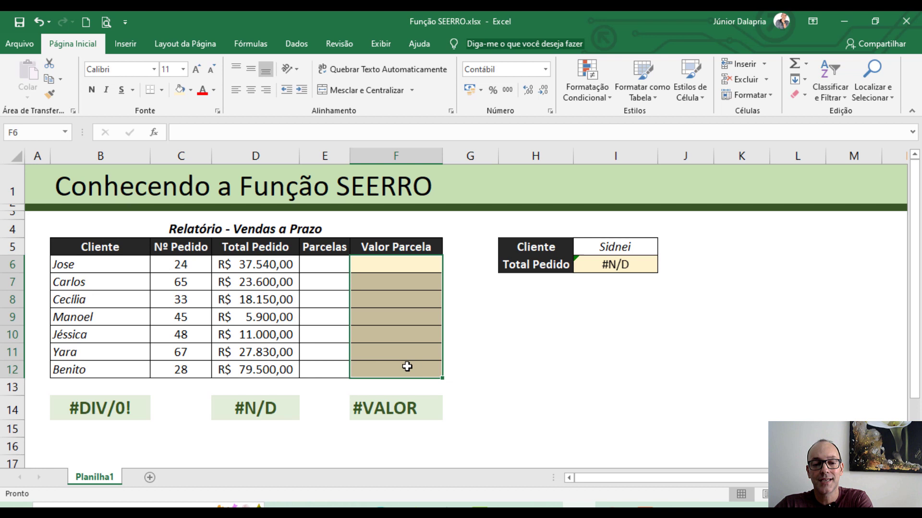
# Enter the formula =D6/E6 in F6 to divide the order total by the number of installments.
pyautogui.click(391, 268)
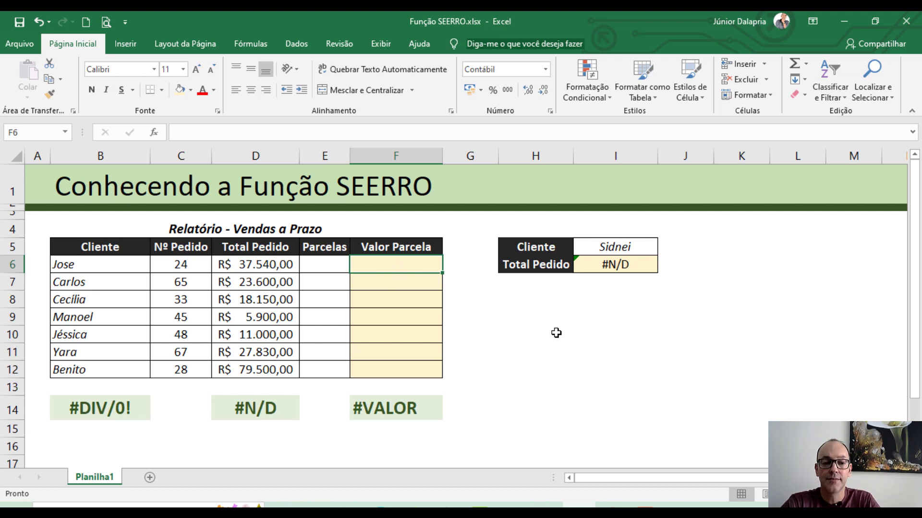
pyautogui.write('=')
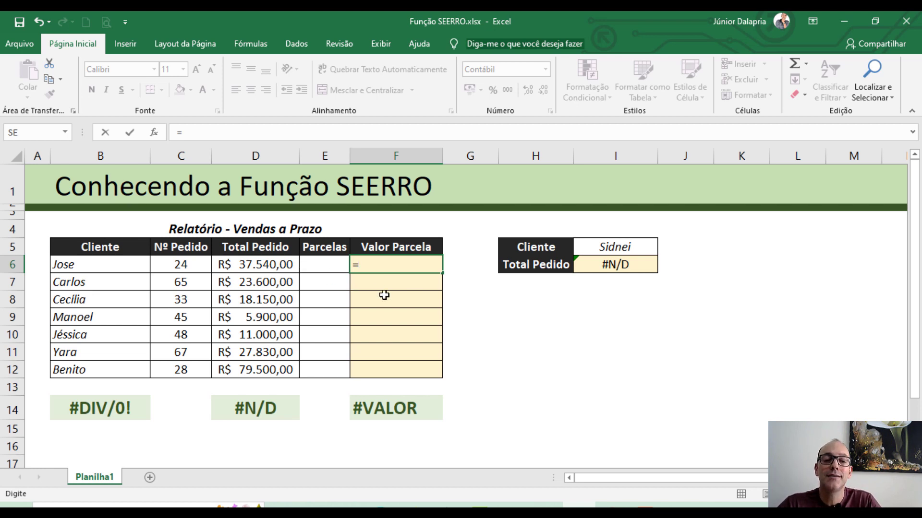
pyautogui.click(245, 265)
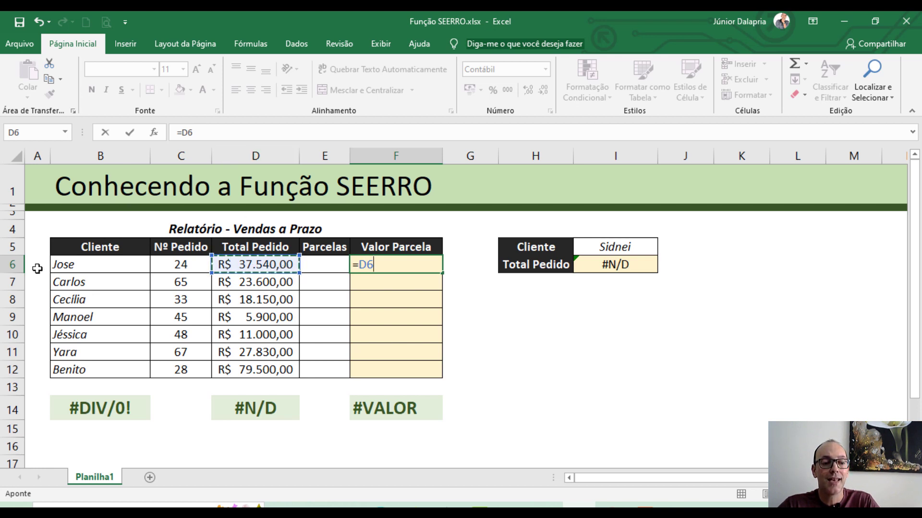
pyautogui.write('/')
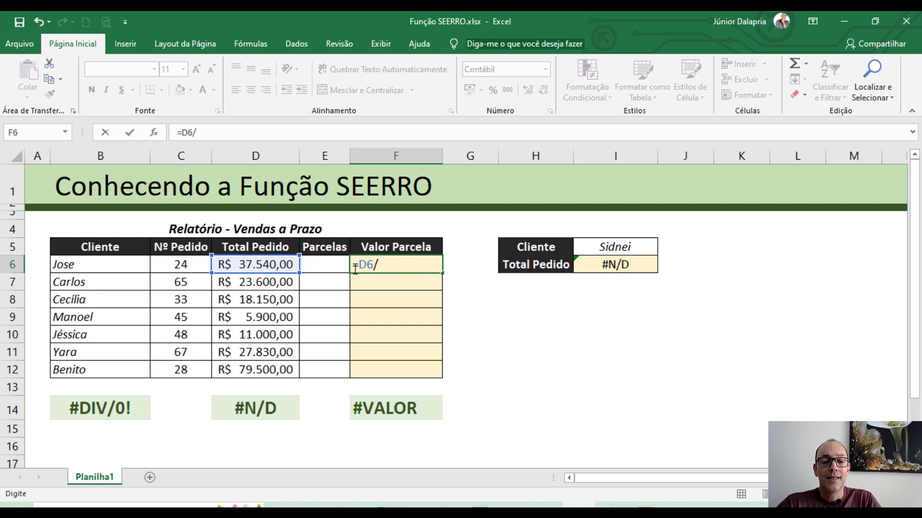
pyautogui.click(319, 265)
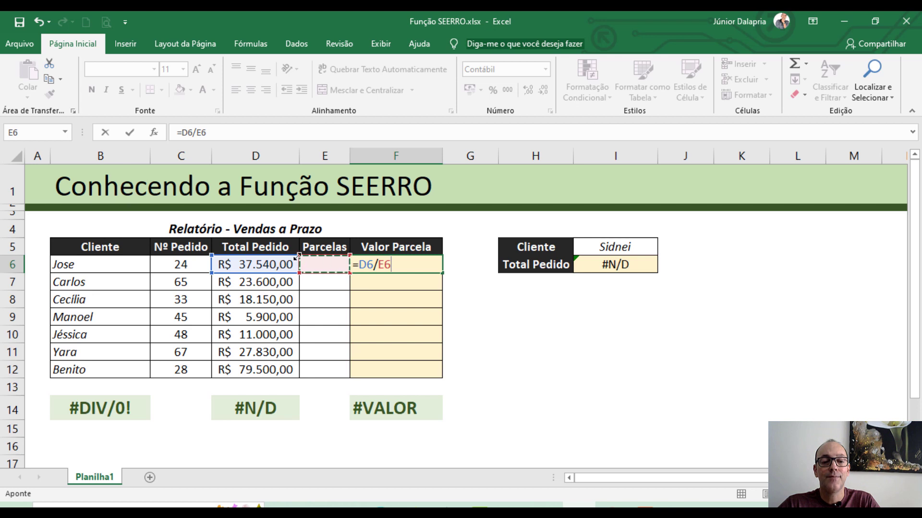
pyautogui.press('Return')
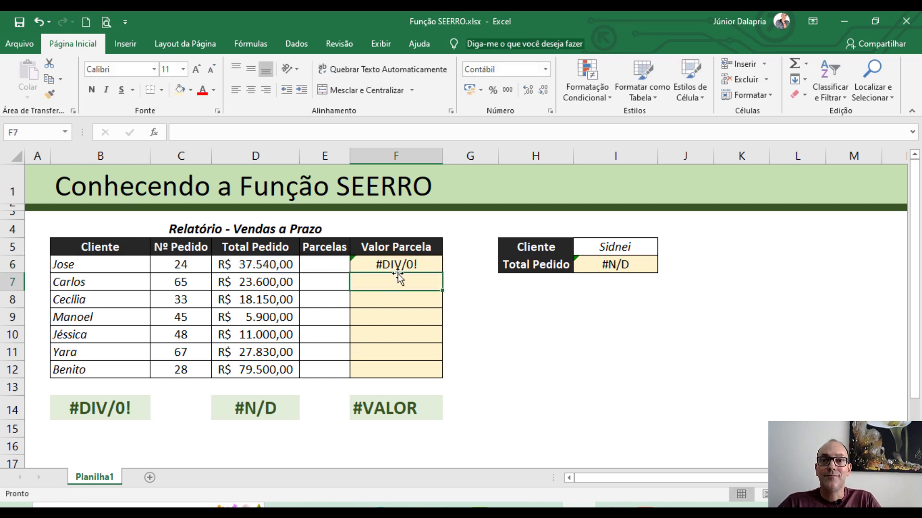
# Enter 4 installments in E6 to test the division formula.
pyautogui.click(325, 265)
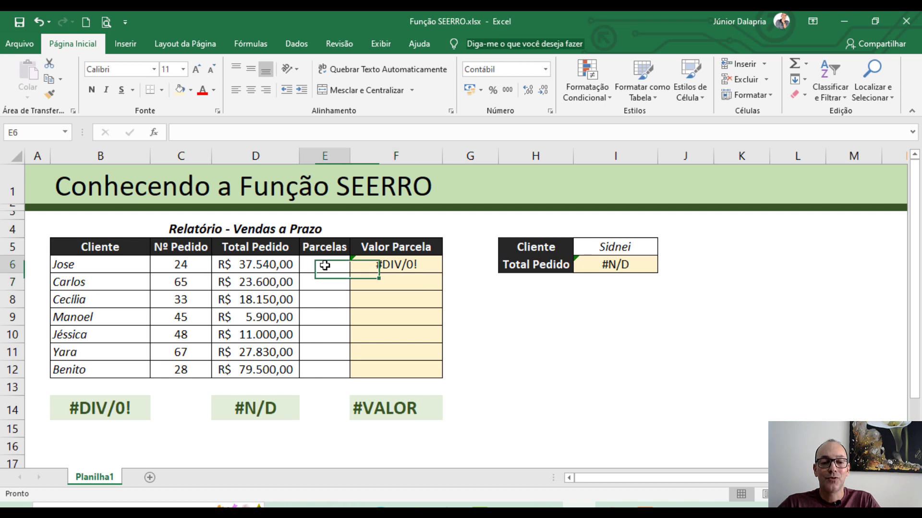
pyautogui.write('4')
pyautogui.press('Return')
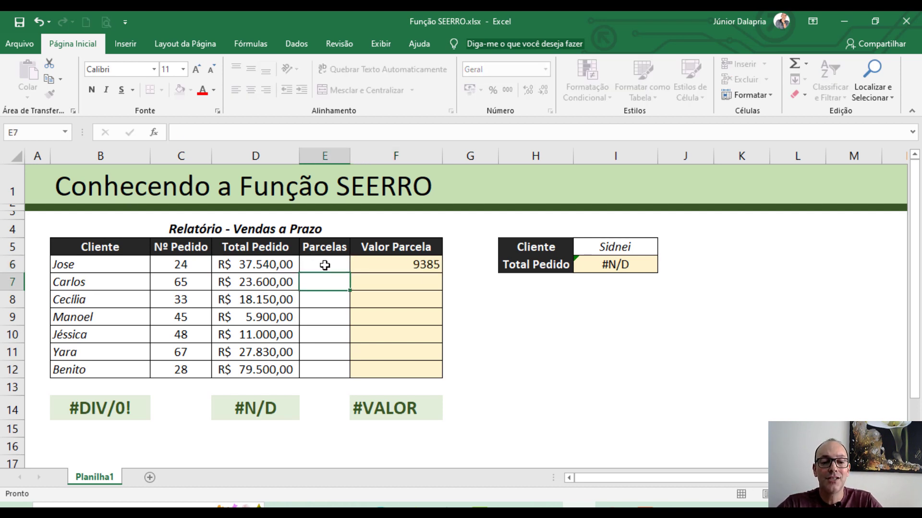
# Apply the accounting number format in R$ to the Valor Parcela range F6:F12.
pyautogui.moveTo(422, 265); pyautogui.dragTo(417, 370)
pyautogui.click(468, 91)
pyautogui.click(516, 319)
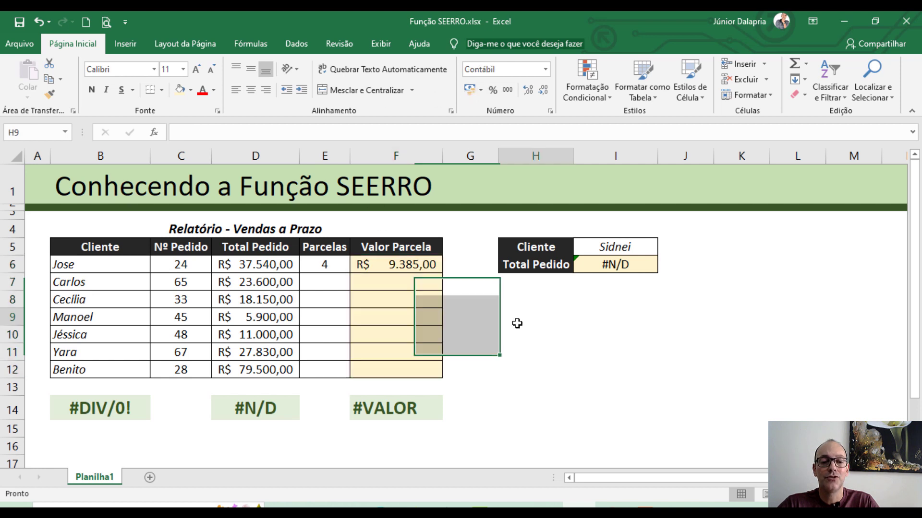
# Clear the installment count in E6 and delete the division formula from F6.
pyautogui.click(322, 264)
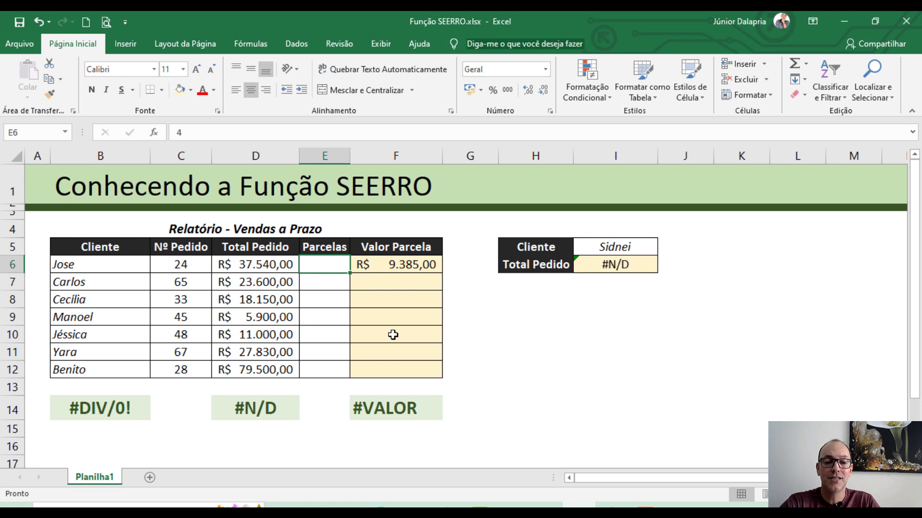
pyautogui.press('Delete')
pyautogui.click(412, 265)
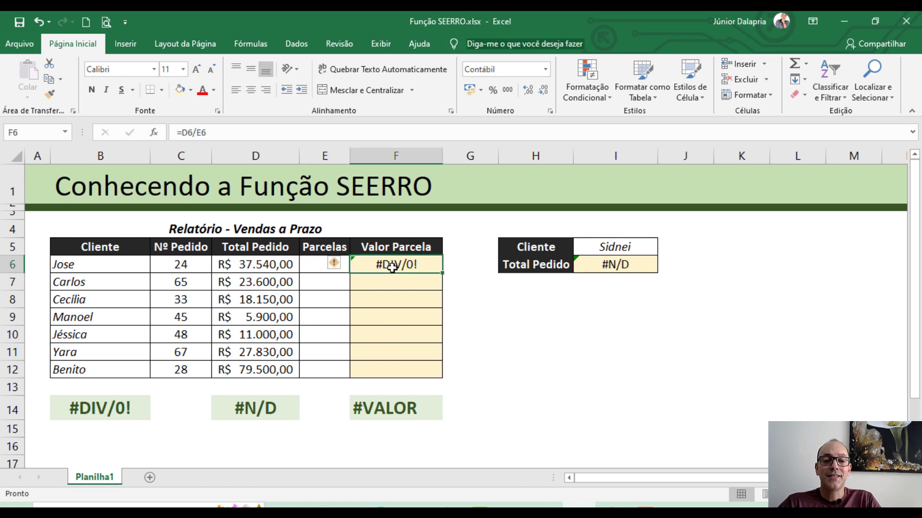
pyautogui.press('Delete')
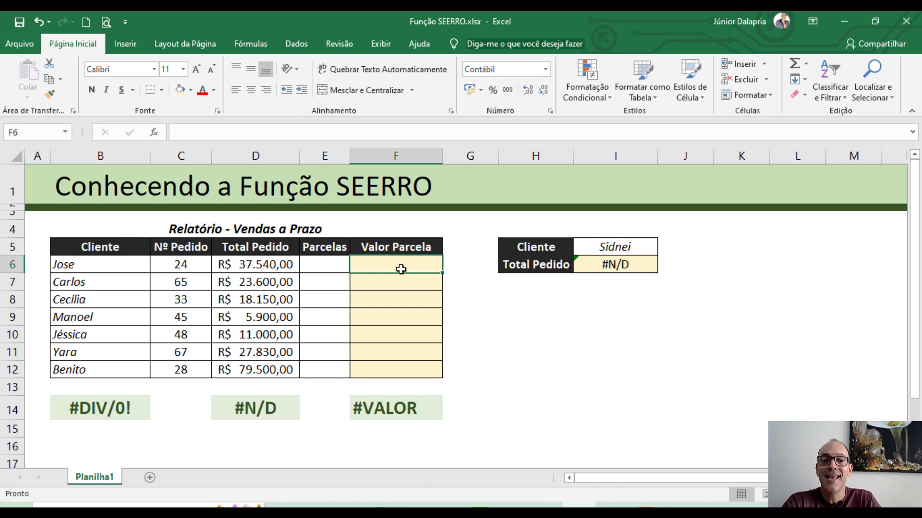
# Start a SEERRO formula in F6 with the division D6/E6 as its value argument.
pyautogui.write('=se')
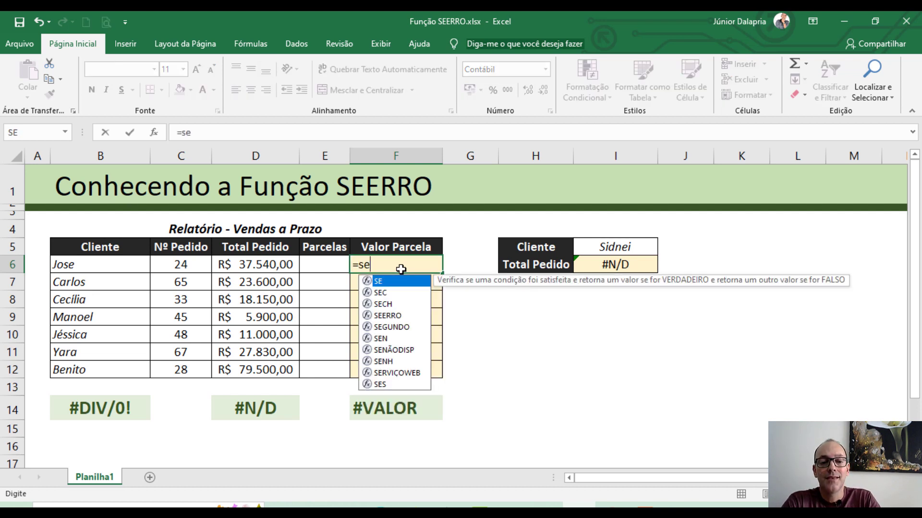
pyautogui.press('BackSpace')
pyautogui.press('BackSpace')
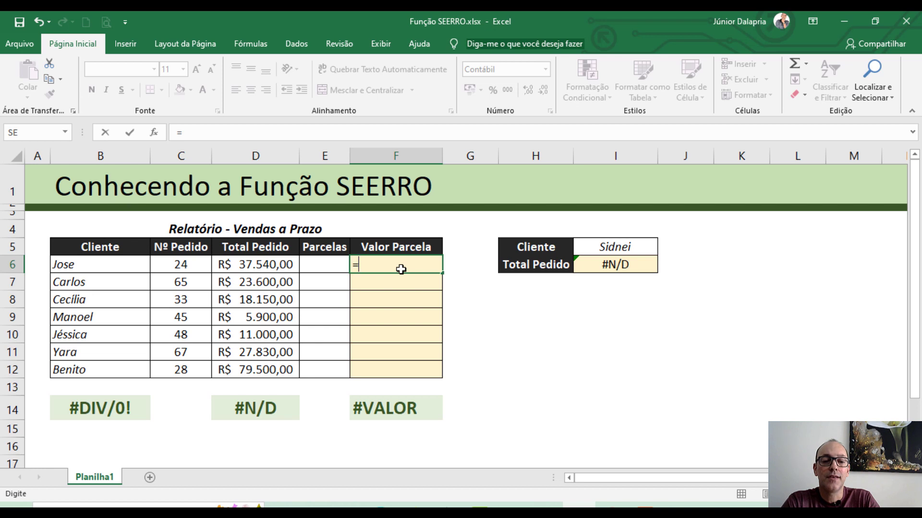
pyautogui.write('SEERRO')
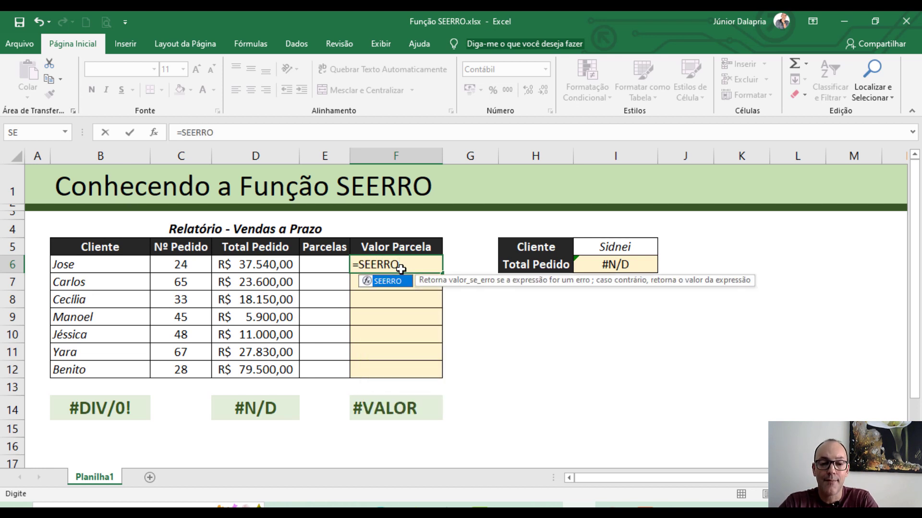
pyautogui.write('(')
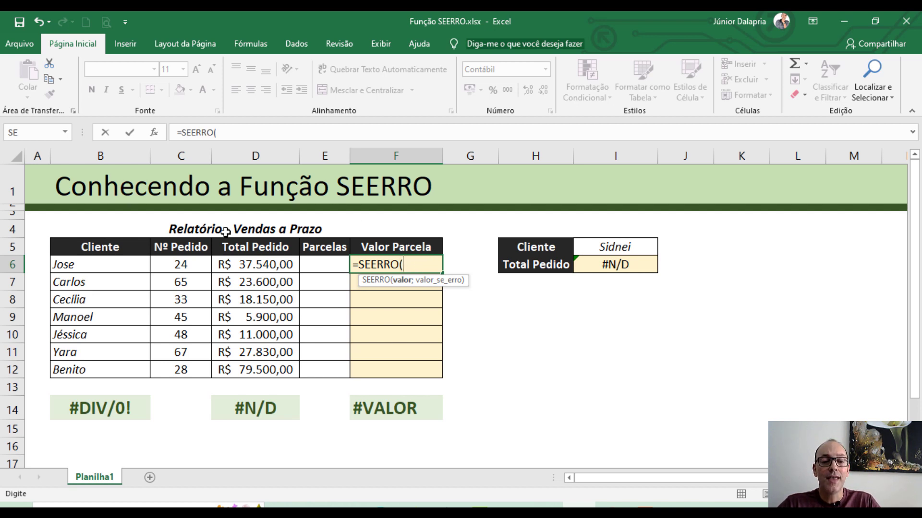
pyautogui.click(250, 263)
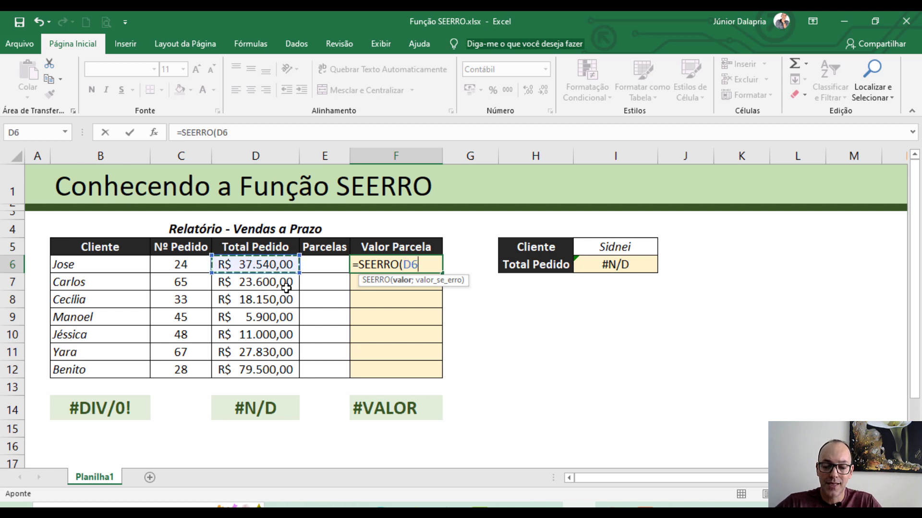
pyautogui.write('/')
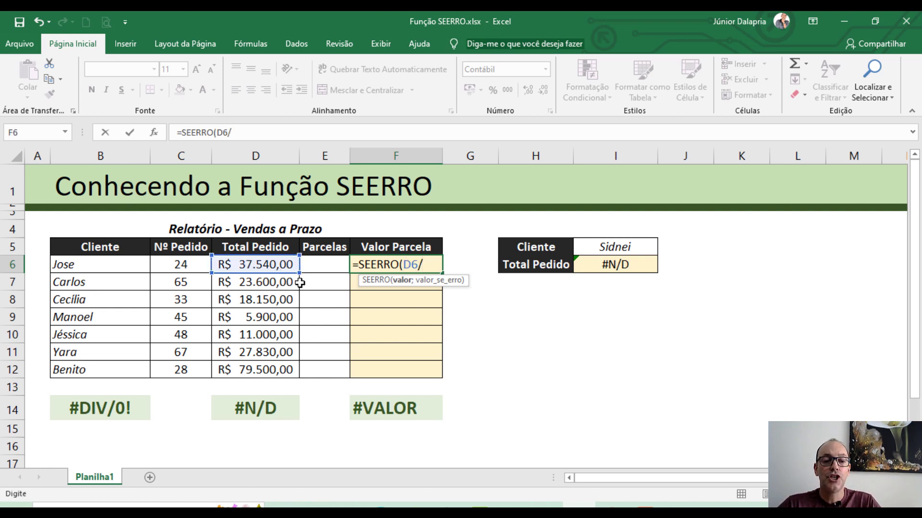
pyautogui.click(313, 265)
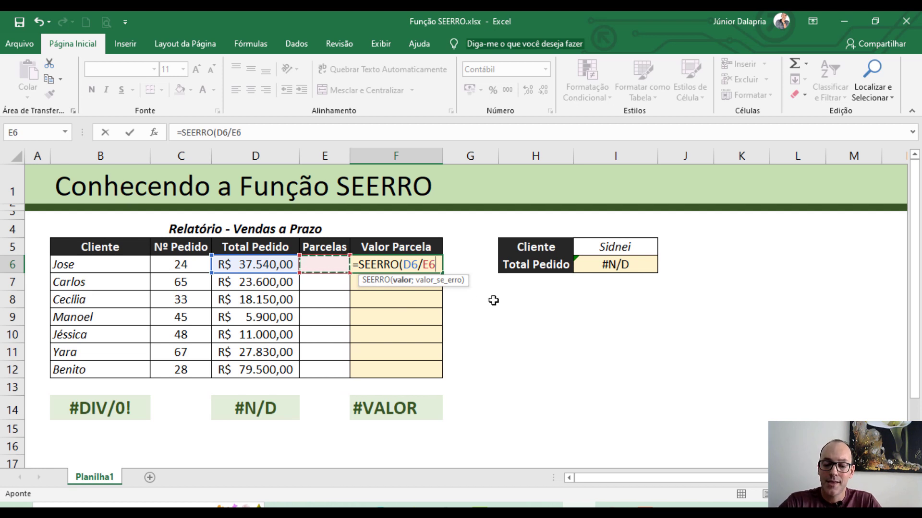
# Complete the SEERRO formula in F6 with the text "Definir as Parcelas" as the value returned on error.
pyautogui.write(';')
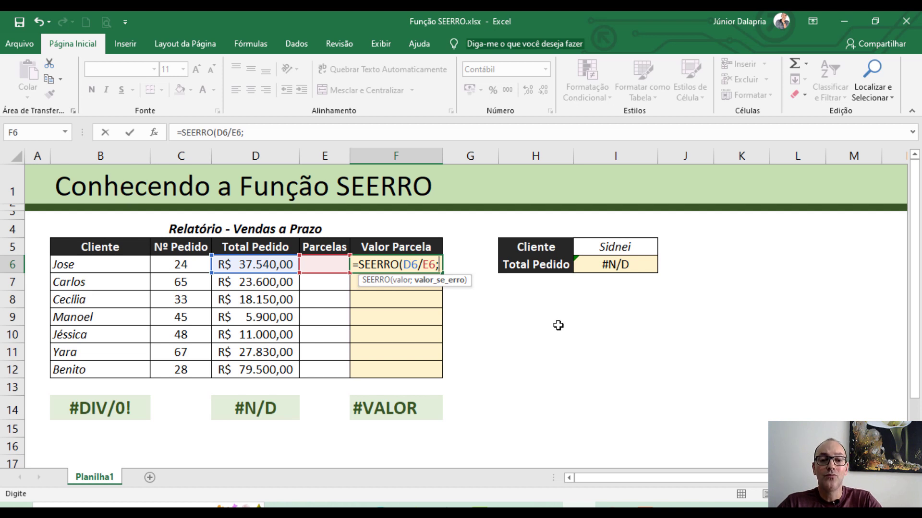
pyautogui.write('"')
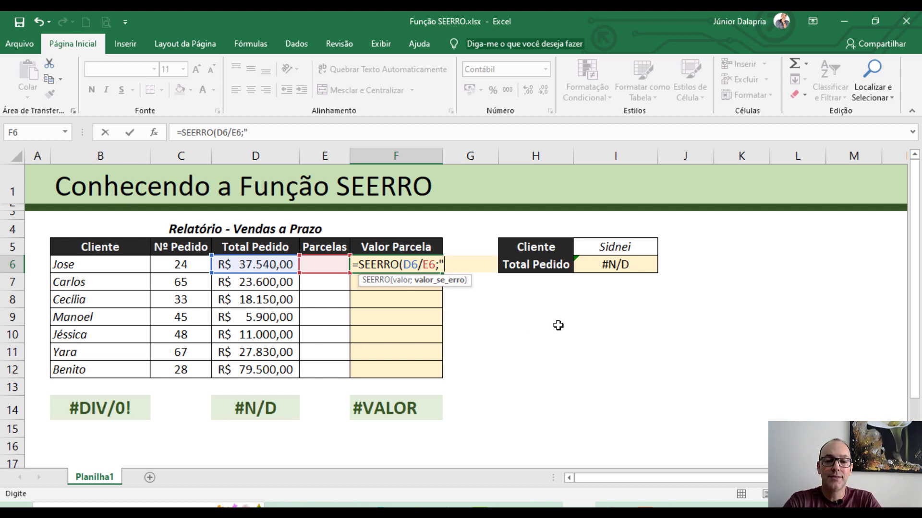
pyautogui.write('"')
pyautogui.press('BackSpace')
pyautogui.write('De')
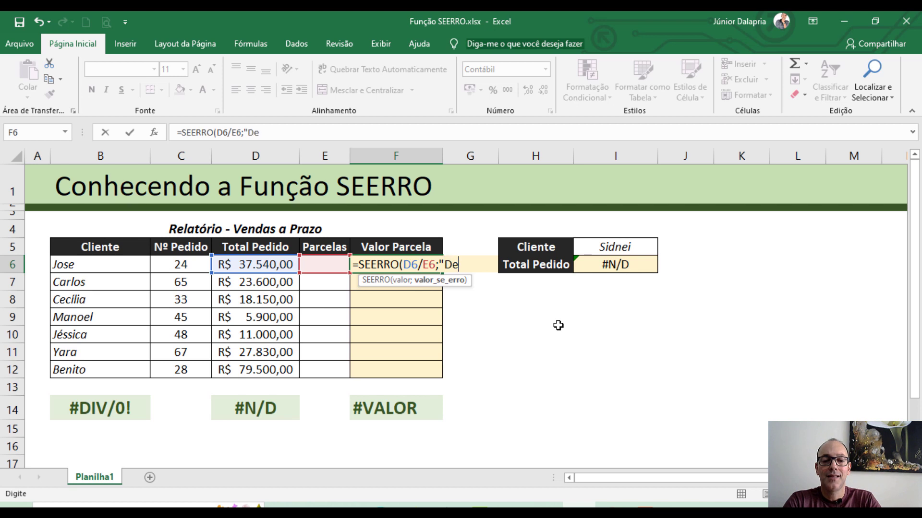
pyautogui.write('finir')
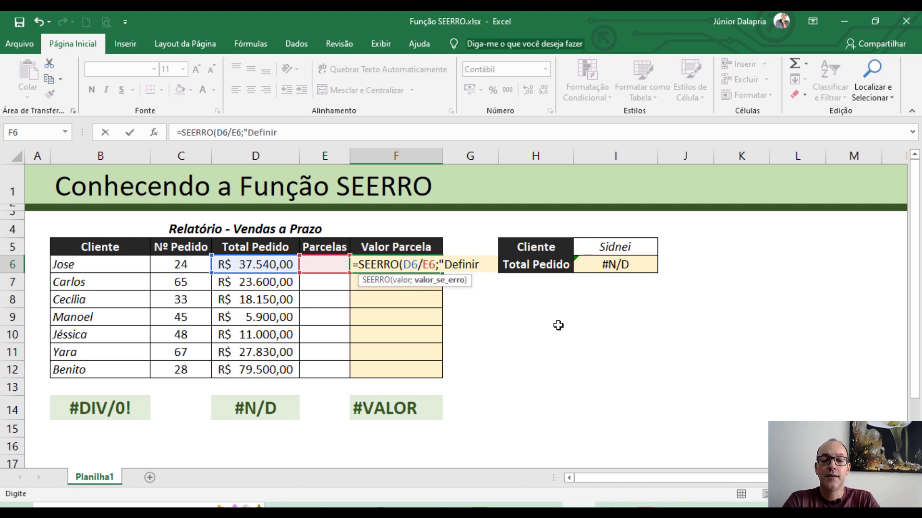
pyautogui.write(' as')
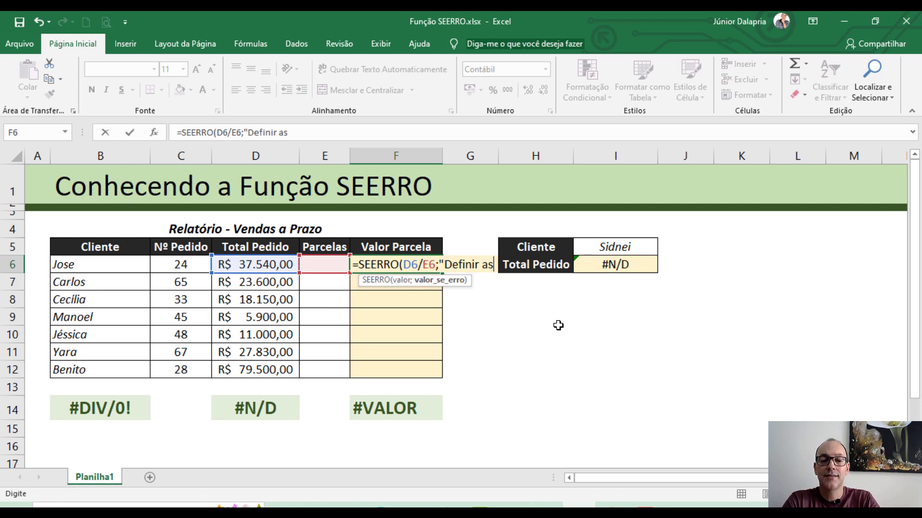
pyautogui.write(' Parcelas')
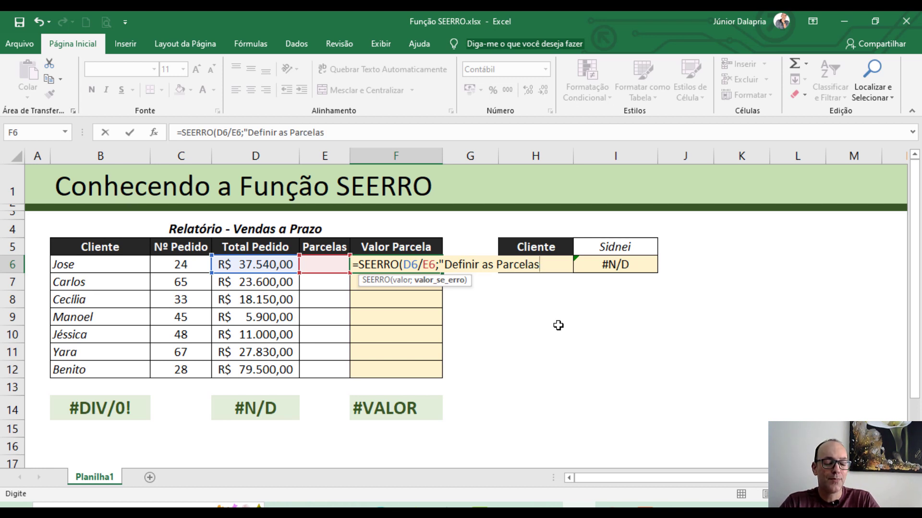
pyautogui.write('"')
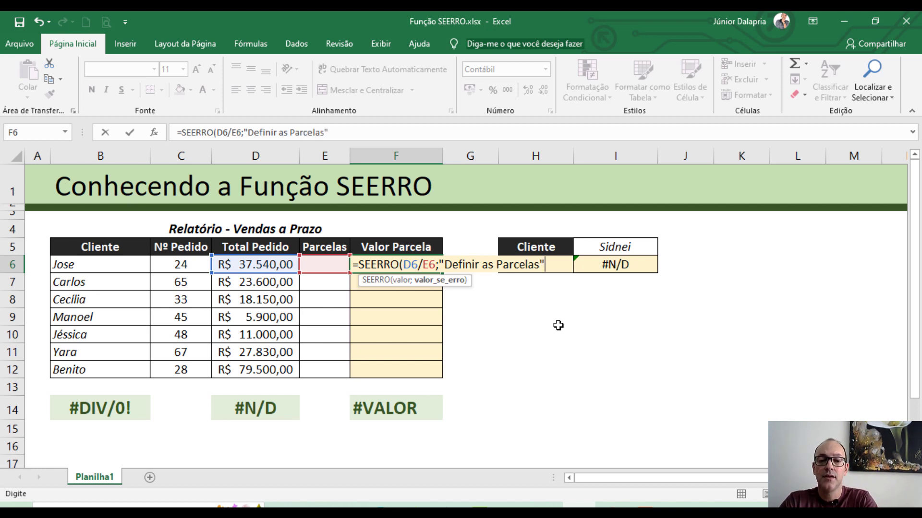
pyautogui.write(')')
pyautogui.press('Return')
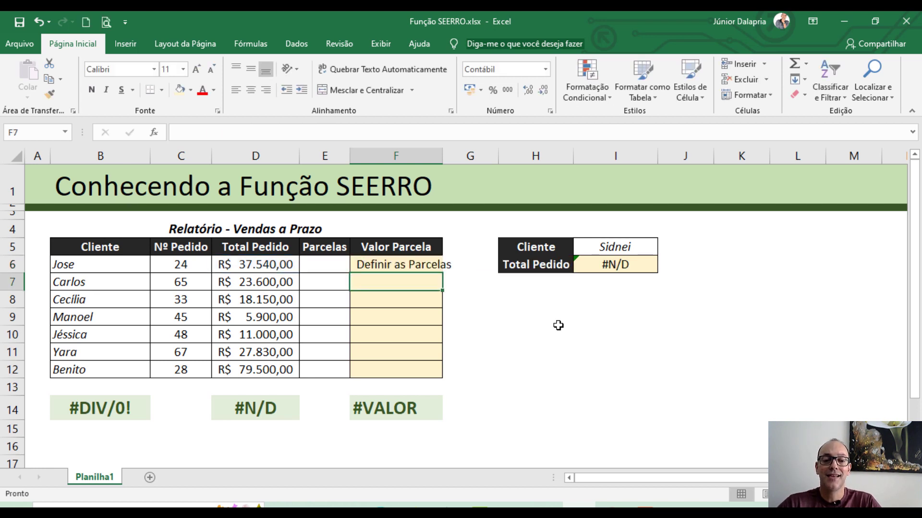
# Auto-fit the width of column F and enter 2 installments for the first order in E6.
pyautogui.doubleClick(440, 152)
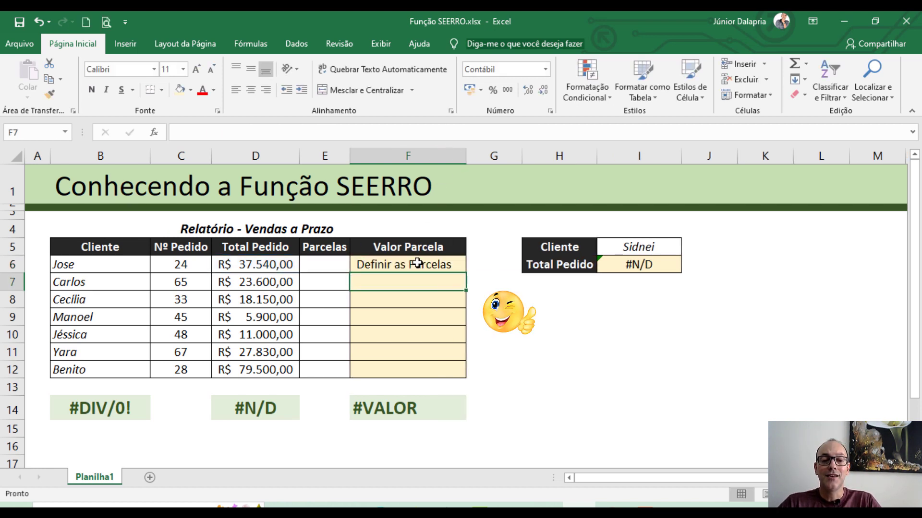
pyautogui.click(418, 264)
pyautogui.click(340, 263)
pyautogui.write('2')
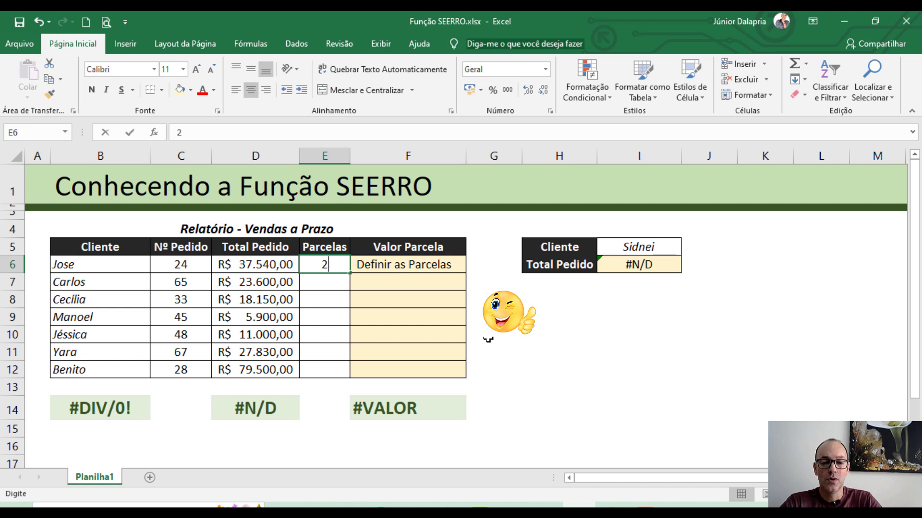
pyautogui.press('Return')
# Fill the SEERRO formula from F6 down through F12, and undo the fill.
pyautogui.click(446, 264)
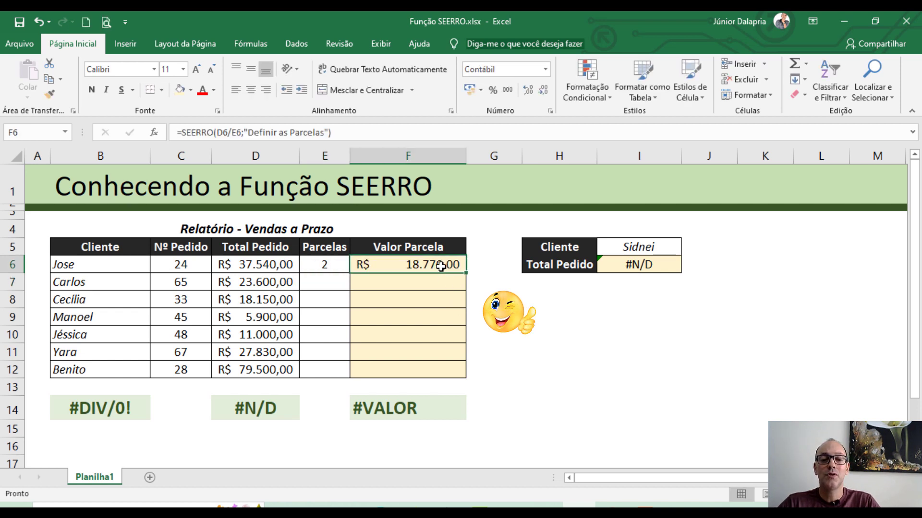
pyautogui.moveTo(468, 273); pyautogui.dragTo(468, 377)
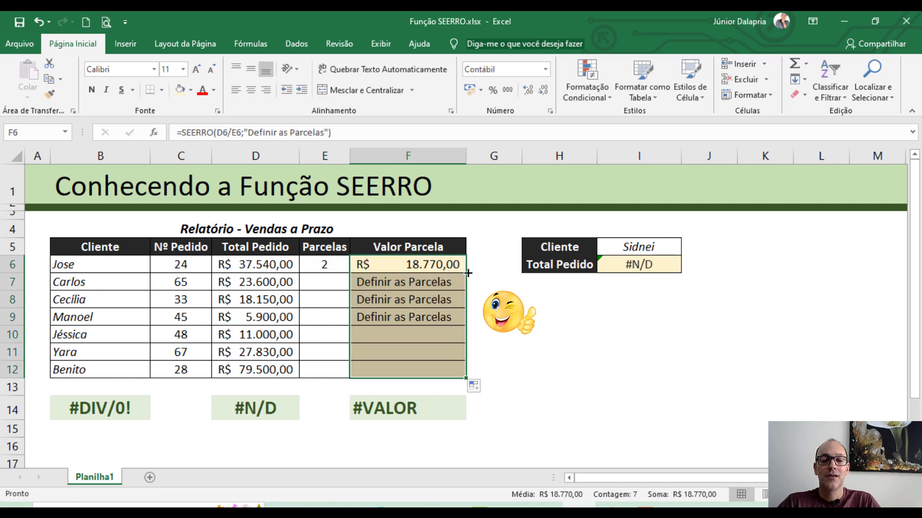
pyautogui.click(528, 348)
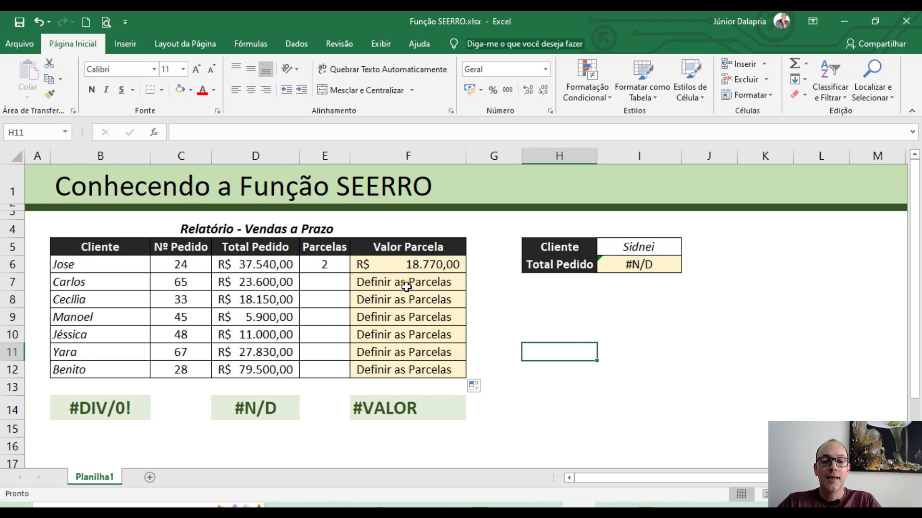
pyautogui.click(36, 26)
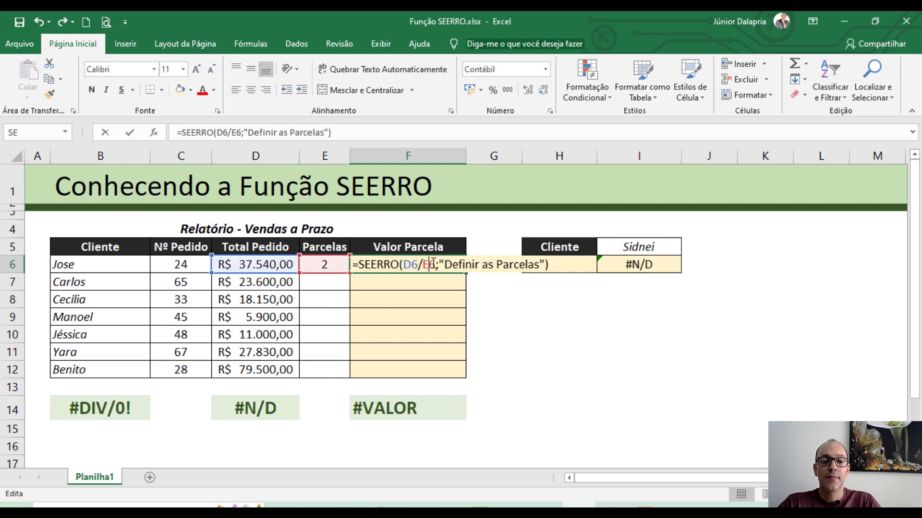
# Replace the error text in F6's SEERRO formula with "-" and clear the installment count in E6.
pyautogui.doubleClick(444, 265)
pyautogui.click(440, 265)
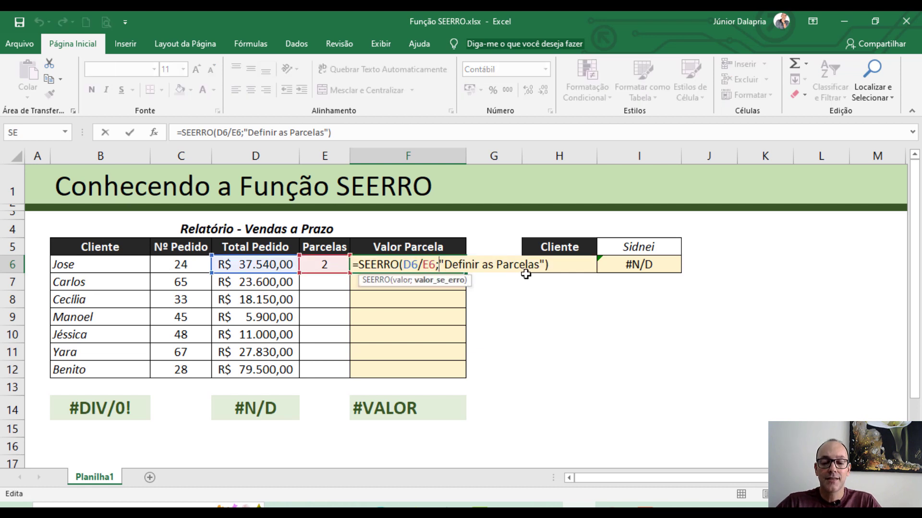
pyautogui.hotkey('shift', 'Right')
pyautogui.hotkey('shift', 'Right')
pyautogui.hotkey('shift', 'Right')
pyautogui.hotkey('shift', 'Right')
pyautogui.hotkey('shift', 'Right')
pyautogui.hotkey('shift', 'Right')
pyautogui.hotkey('shift', 'Right')
pyautogui.hotkey('shift', 'Right')
pyautogui.hotkey('shift', 'Right')
pyautogui.hotkey('shift', 'Right')
pyautogui.hotkey('shift', 'Right')
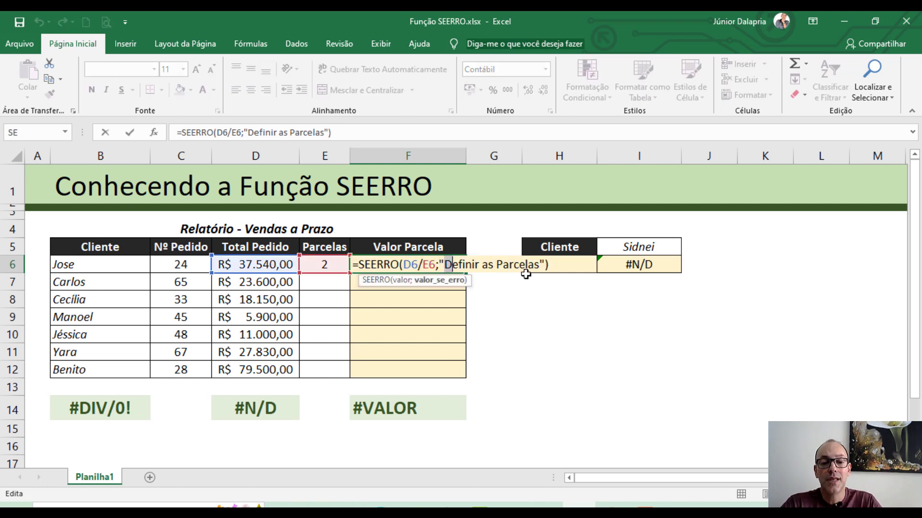
pyautogui.hotkey('shift', 'Right')
pyautogui.hotkey('shift', 'Right')
pyautogui.hotkey('shift', 'Right')
pyautogui.hotkey('shift', 'Right')
pyautogui.hotkey('shift', 'Right')
pyautogui.hotkey('shift', 'Right')
pyautogui.hotkey('shift', 'Right')
pyautogui.hotkey('shift', 'Right')
pyautogui.hotkey('shift', 'Right')
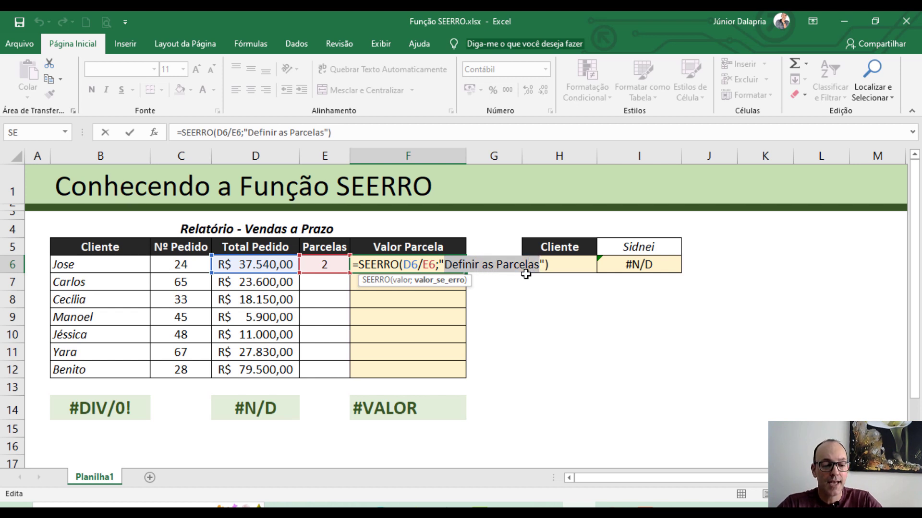
pyautogui.write('"-')
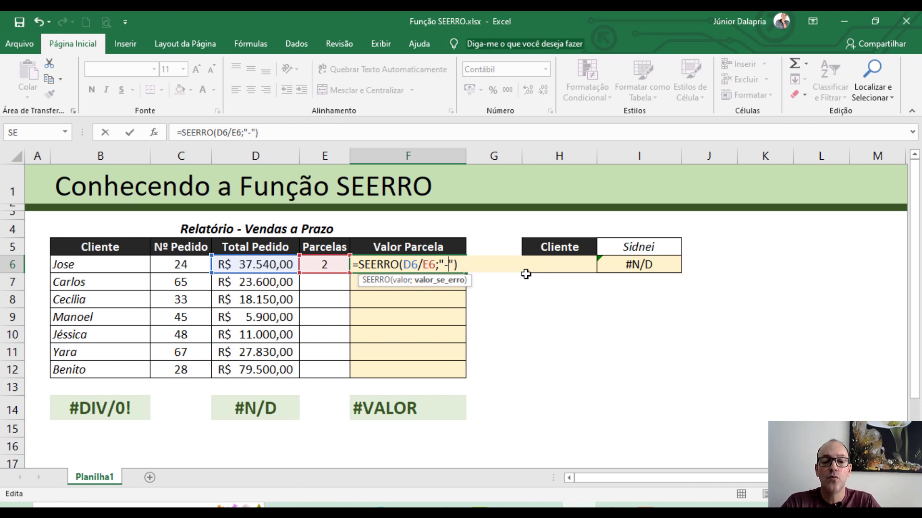
pyautogui.press('Return')
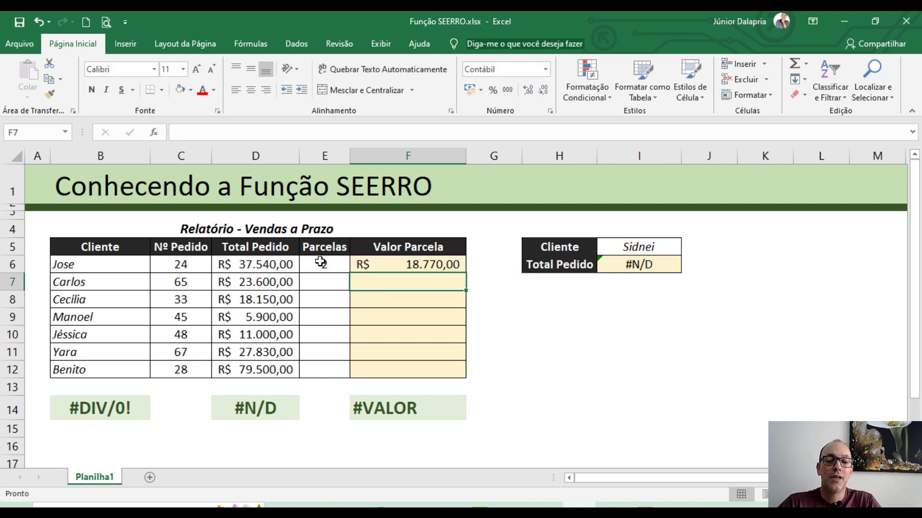
pyautogui.click(320, 261)
pyautogui.press('Delete')
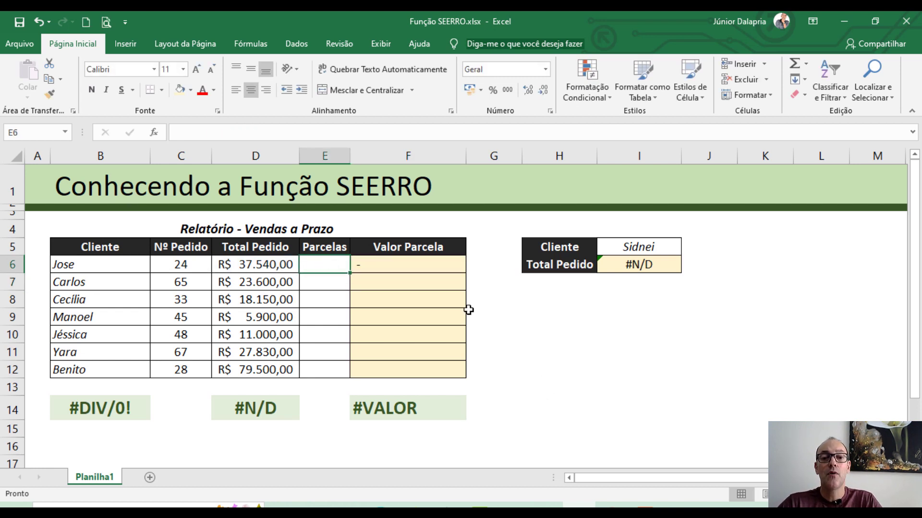
# Copy the dash version of the F6 formula down to F12, and undo the copy.
pyautogui.click(370, 267)
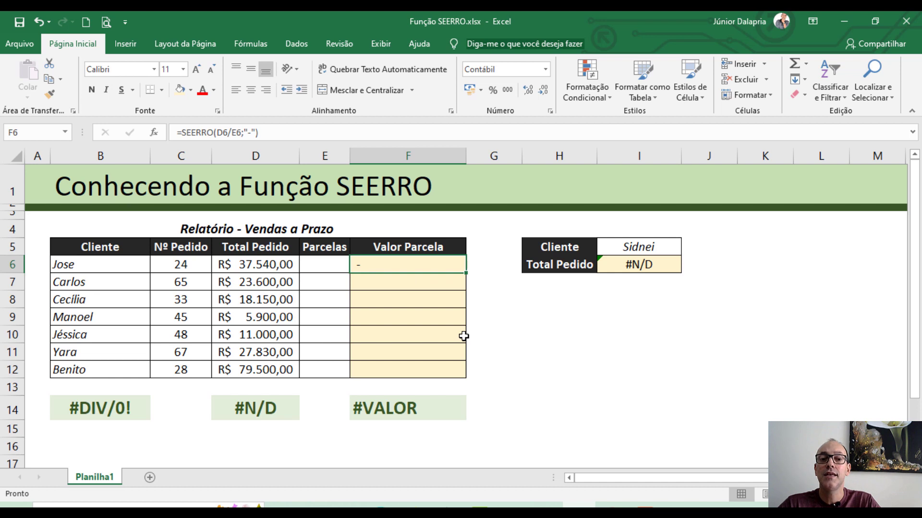
pyautogui.doubleClick(466, 273)
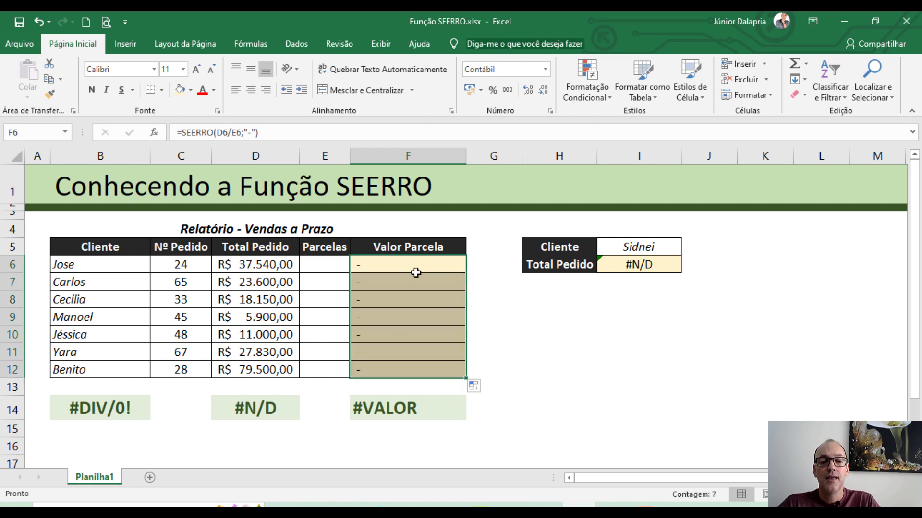
pyautogui.click(404, 314)
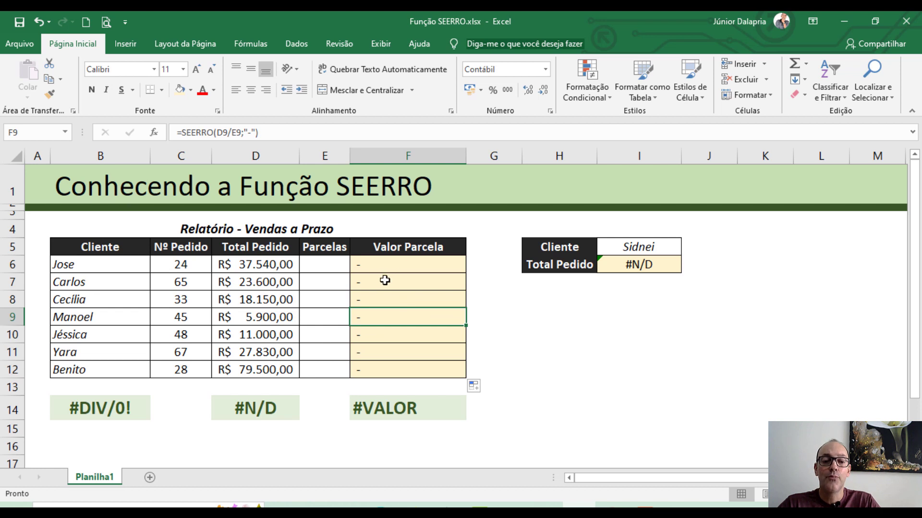
pyautogui.click(39, 21)
# Replace the dash in F6's SEERRO formula with an empty text string "".
pyautogui.click(402, 267)
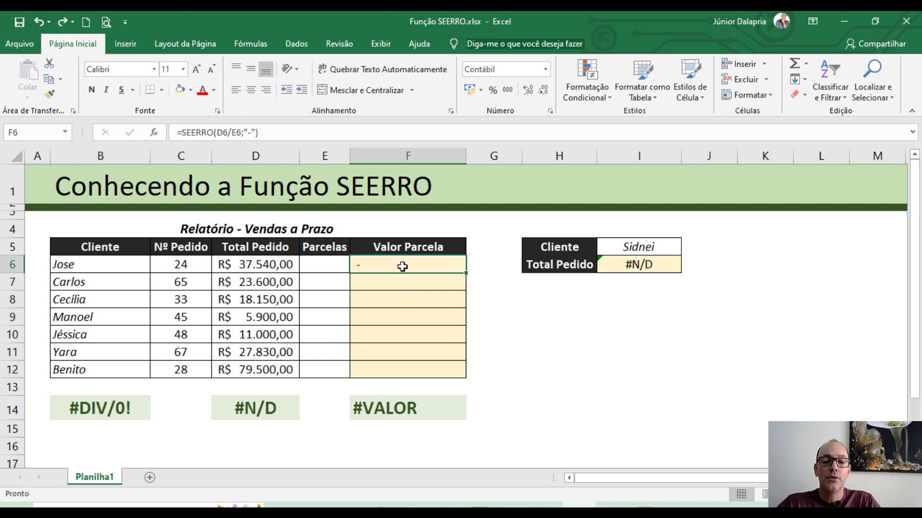
pyautogui.doubleClick(403, 267)
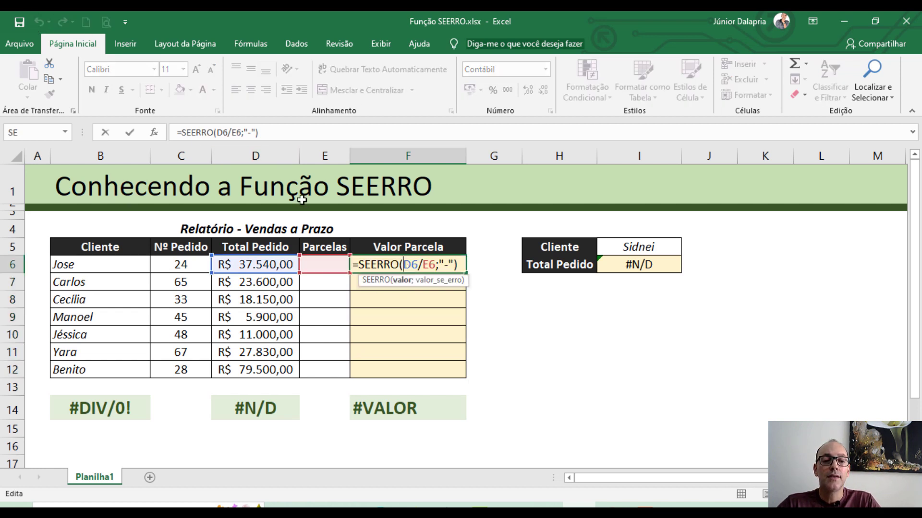
pyautogui.click(247, 132)
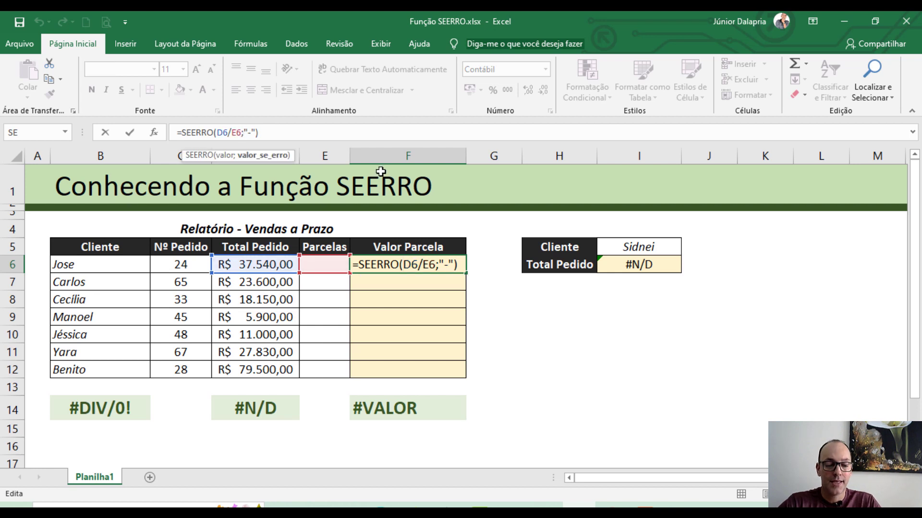
pyautogui.hotkey('shift', 'Right')
pyautogui.hotkey('shift', 'Right')
pyautogui.hotkey('shift', 'Right')
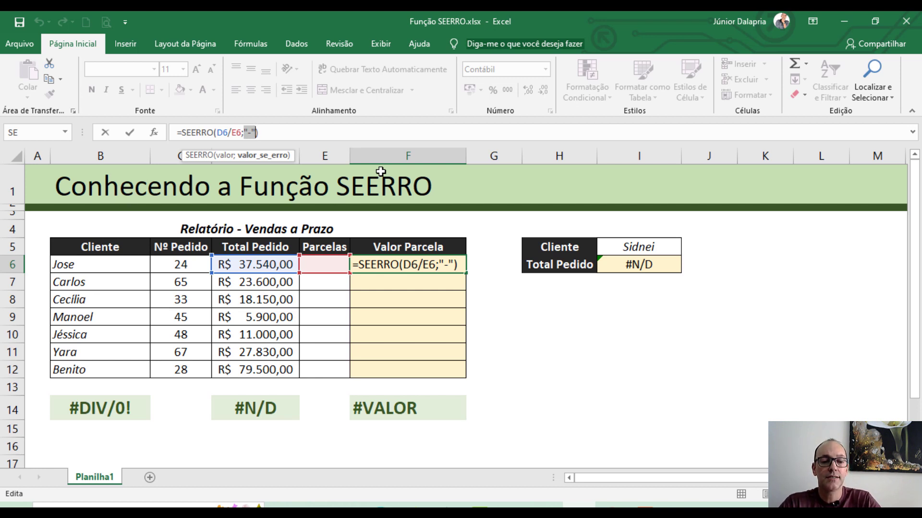
pyautogui.write('""')
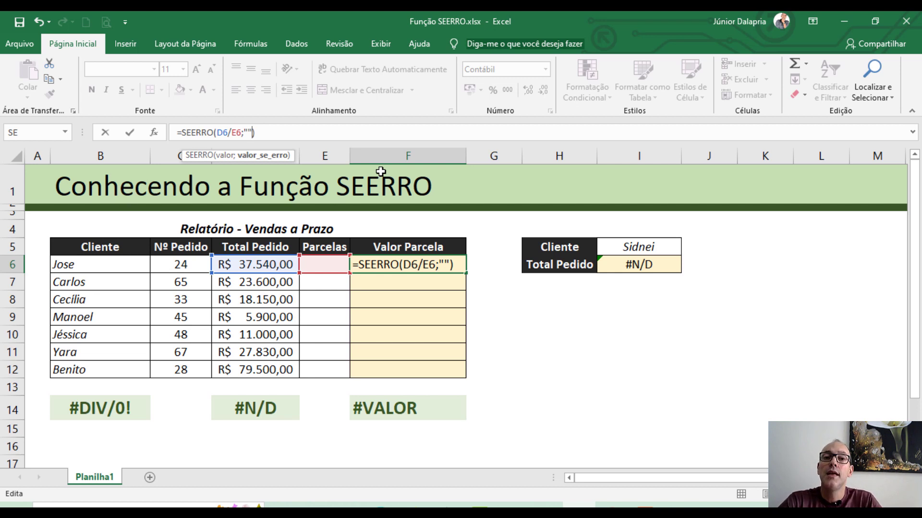
pyautogui.press('Return')
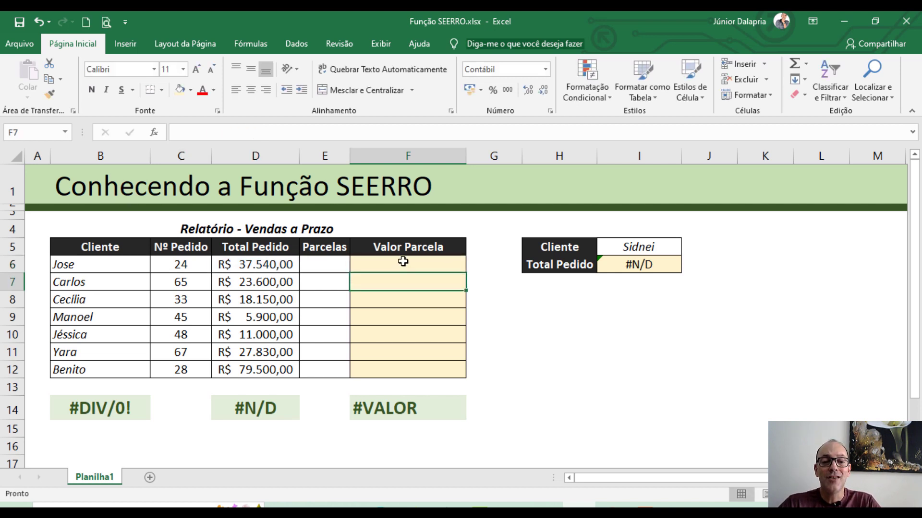
pyautogui.click(369, 264)
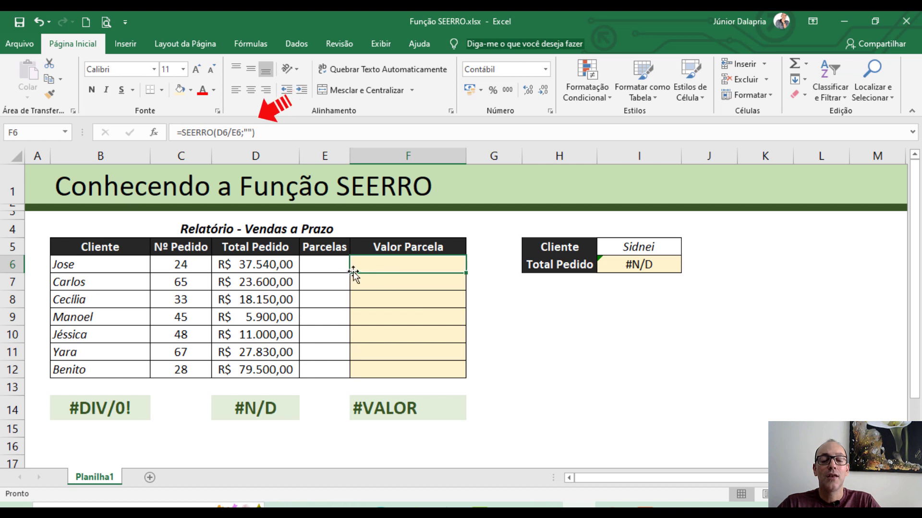
# Enter 4 installments for the first order in E6.
pyautogui.click(313, 264)
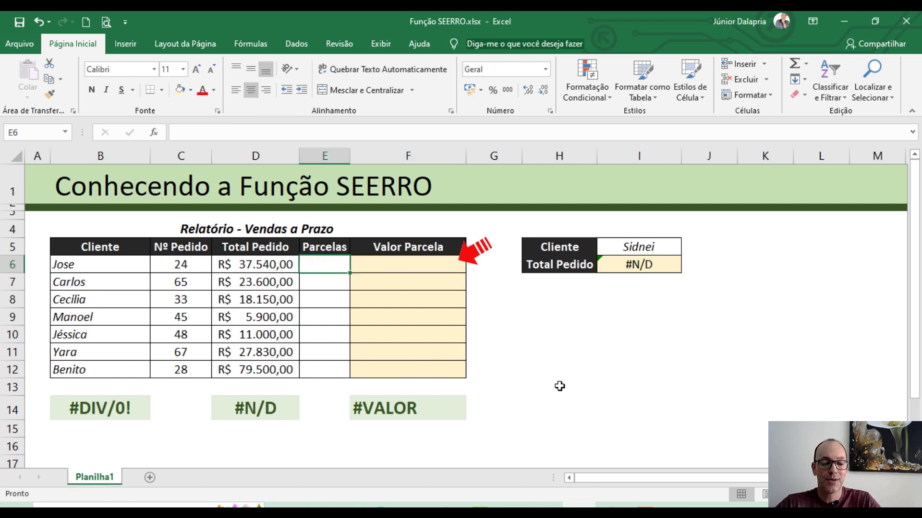
pyautogui.write('4')
pyautogui.press('Return')
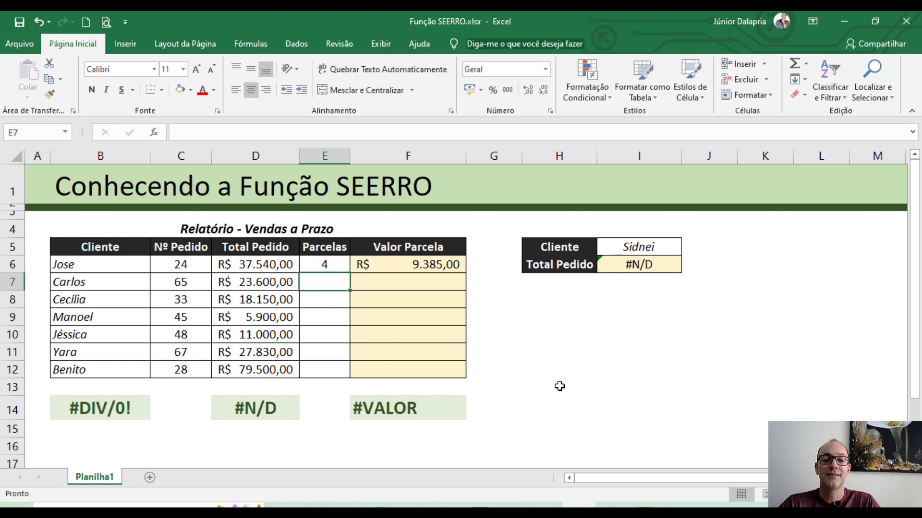
# Set the error value in F6's SEERRO formula to 0 and clear the installment count in E6.
pyautogui.click(414, 271)
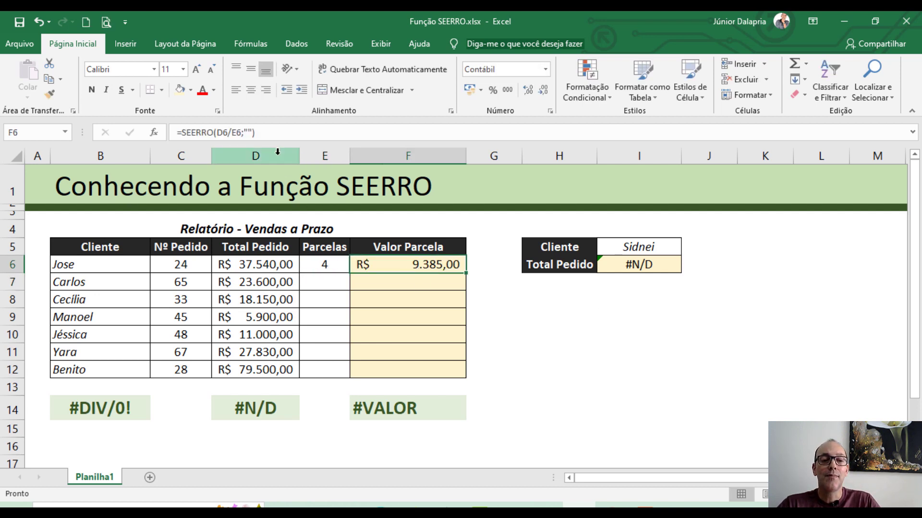
pyautogui.click(246, 133)
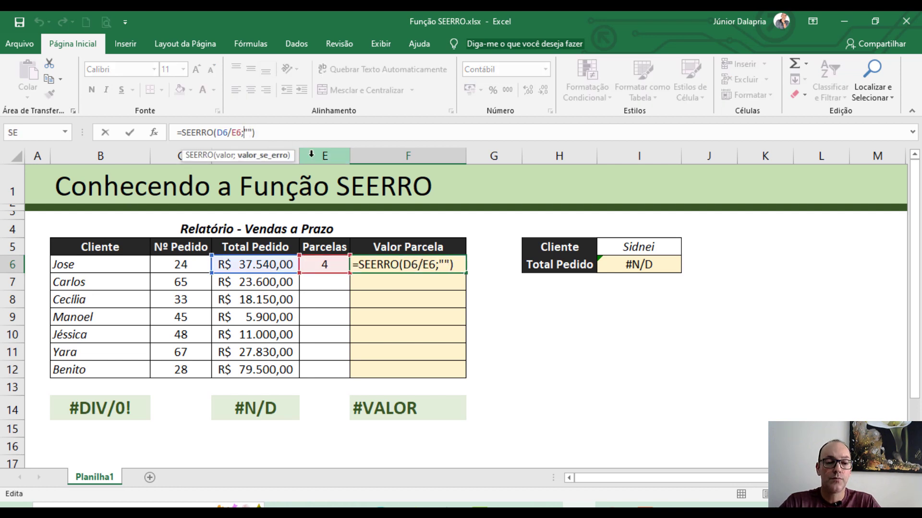
pyautogui.hotkey('shift', 'Right')
pyautogui.hotkey('shift', 'Right')
pyautogui.write('0')
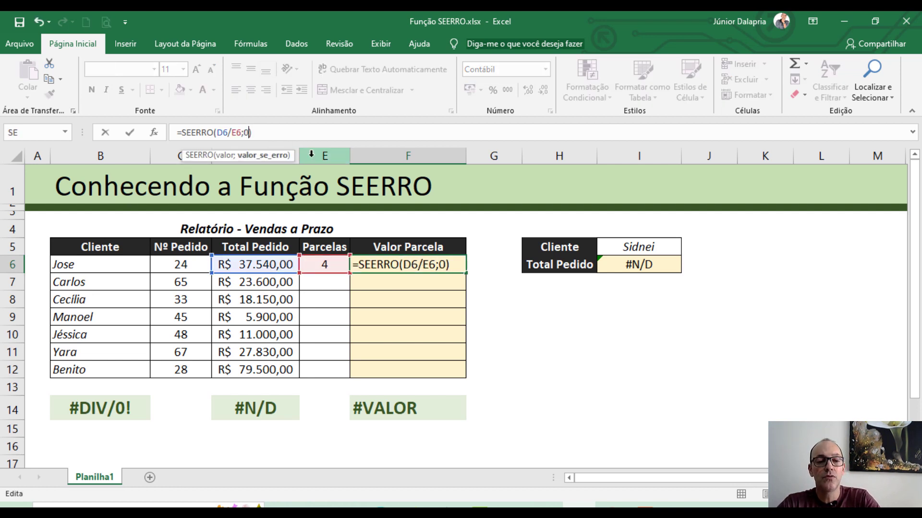
pyautogui.press('Return')
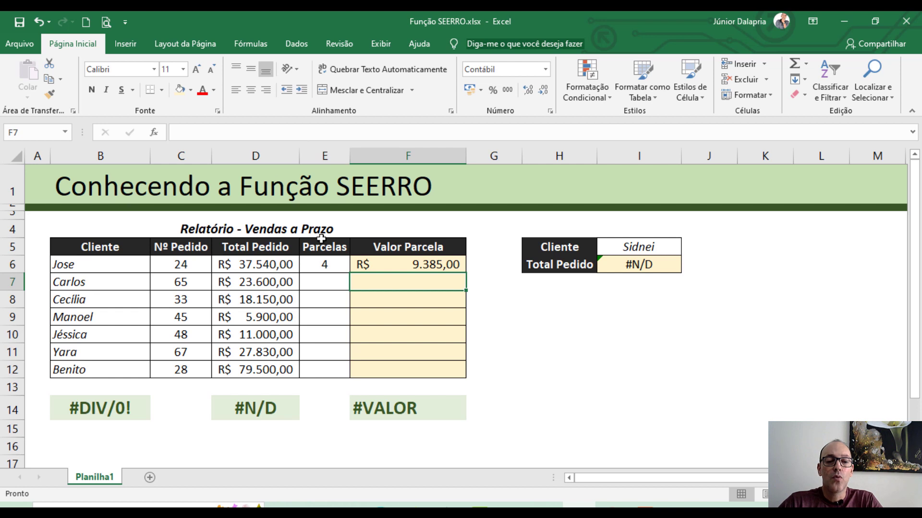
pyautogui.click(334, 269)
pyautogui.press('Delete')
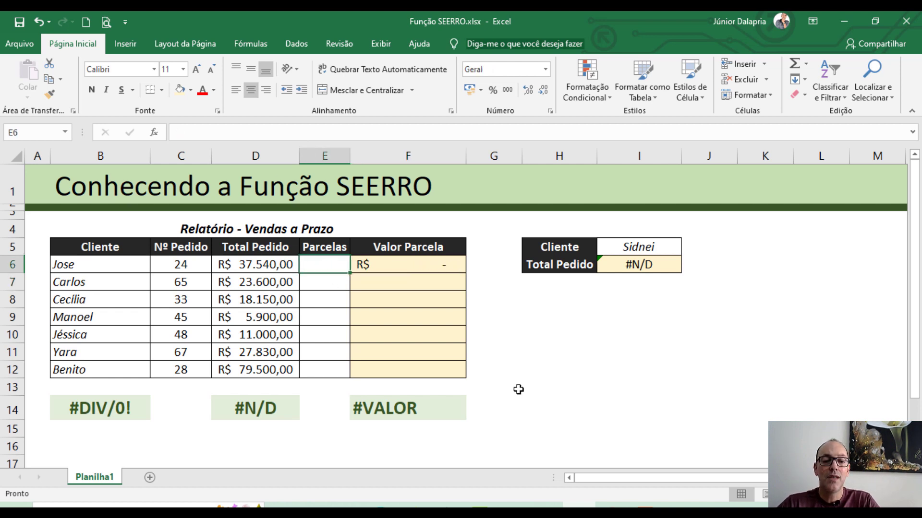
# Fill the zero version of the SEERRO formula from F6 down through F12 and check the copied cells.
pyautogui.click(411, 272)
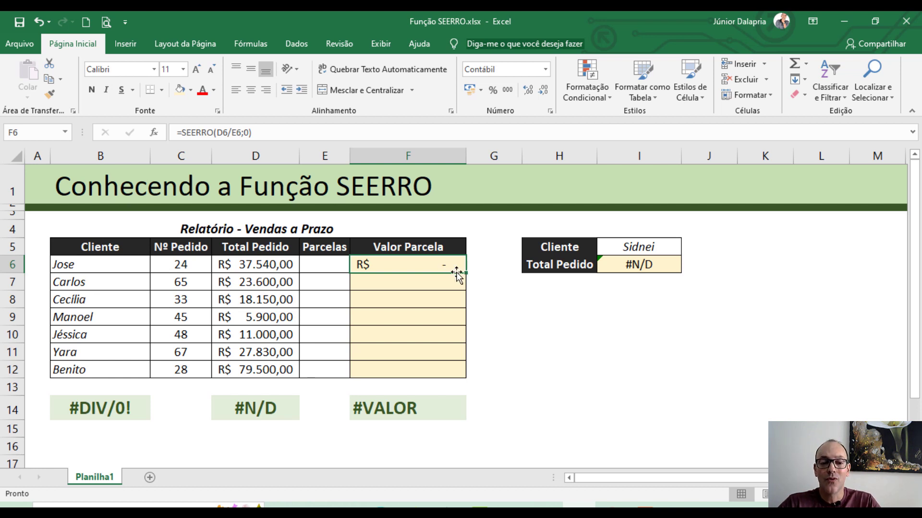
pyautogui.moveTo(467, 271); pyautogui.dragTo(467, 377)
pyautogui.click(524, 350)
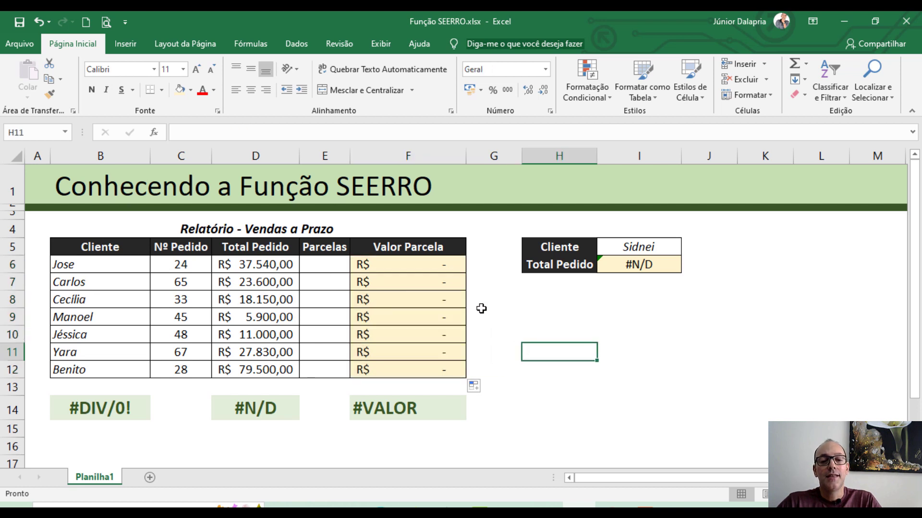
pyautogui.click(444, 333)
pyautogui.click(427, 357)
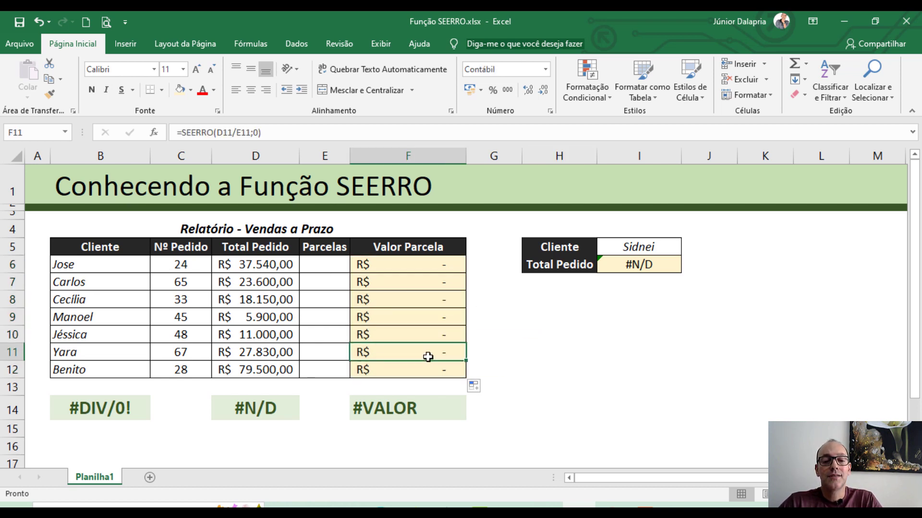
pyautogui.click(425, 366)
pyautogui.click(421, 306)
pyautogui.click(418, 270)
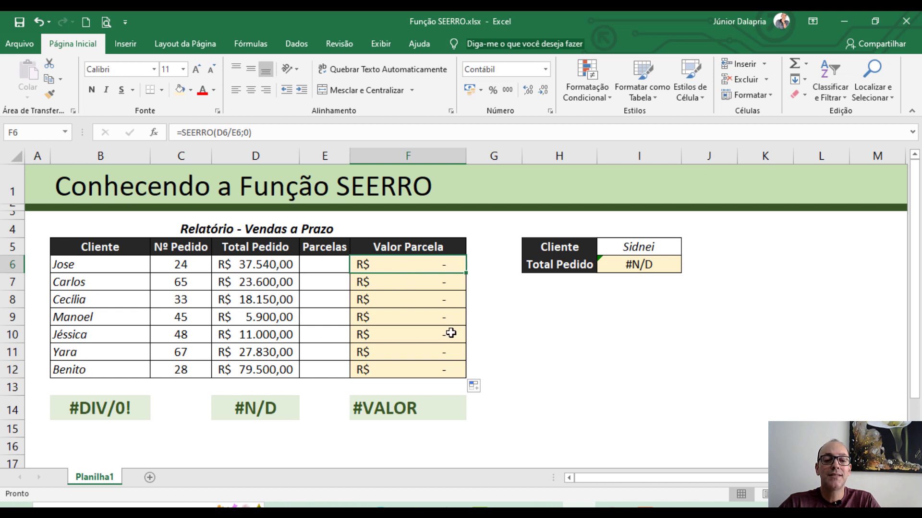
# Enter the installment counts 2, 3, 6, 2, 7, 8 and 2 in E6 through E12.
pyautogui.doubleClick(325, 266)
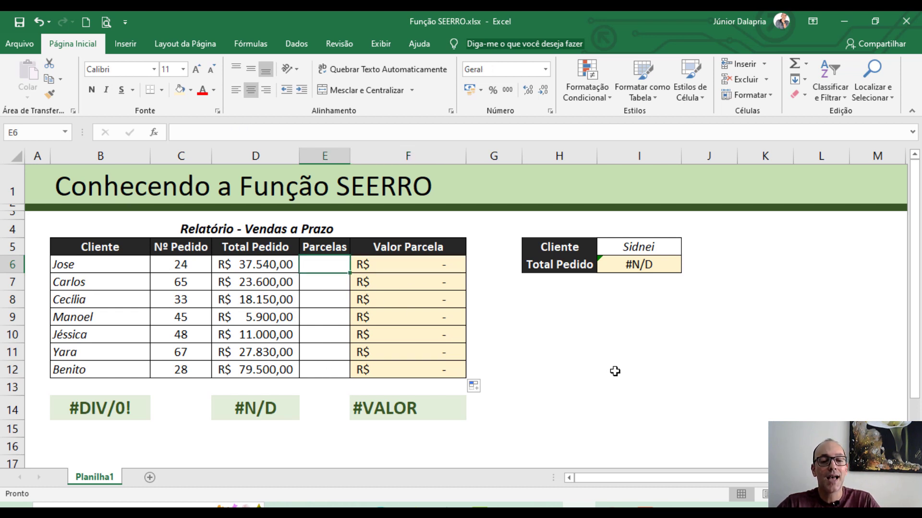
pyautogui.write('2')
pyautogui.press('Return')
pyautogui.write('3')
pyautogui.press('Return')
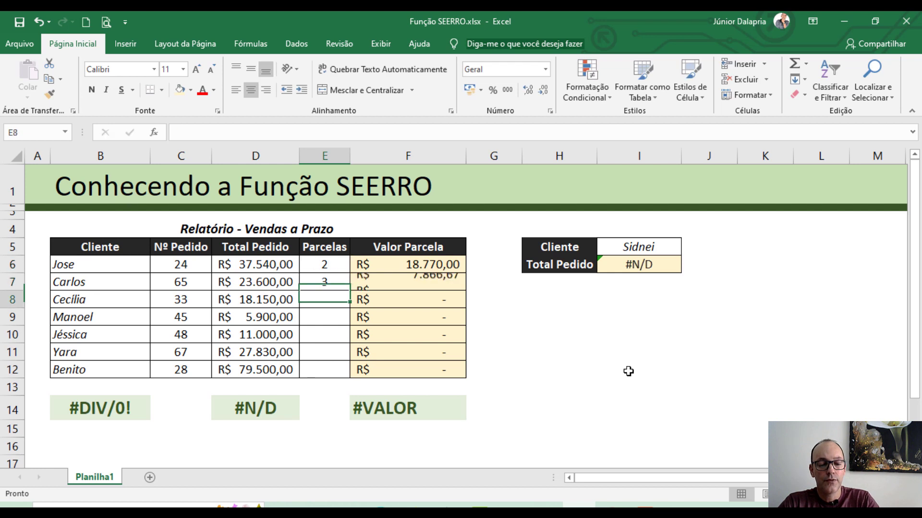
pyautogui.write('6')
pyautogui.press('Return')
pyautogui.write('2')
pyautogui.press('Return')
pyautogui.write('7')
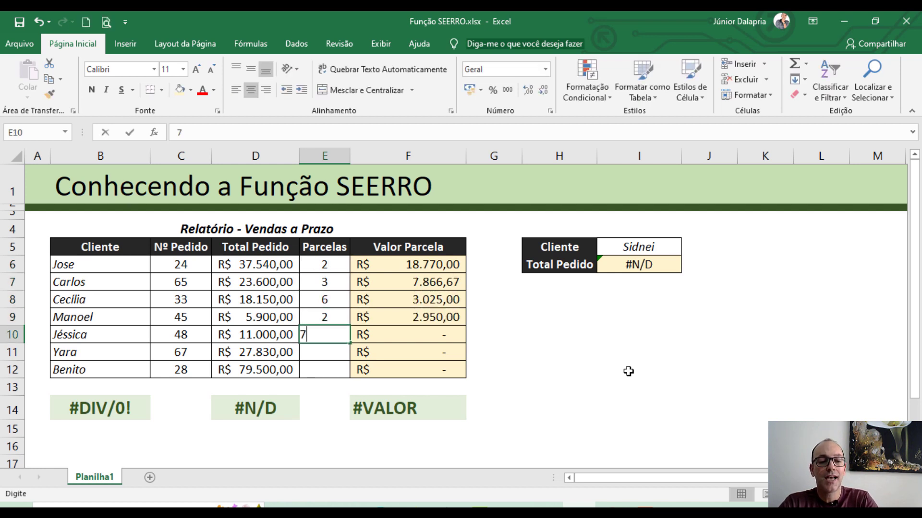
pyautogui.press('Return')
pyautogui.write('8')
pyautogui.press('Return')
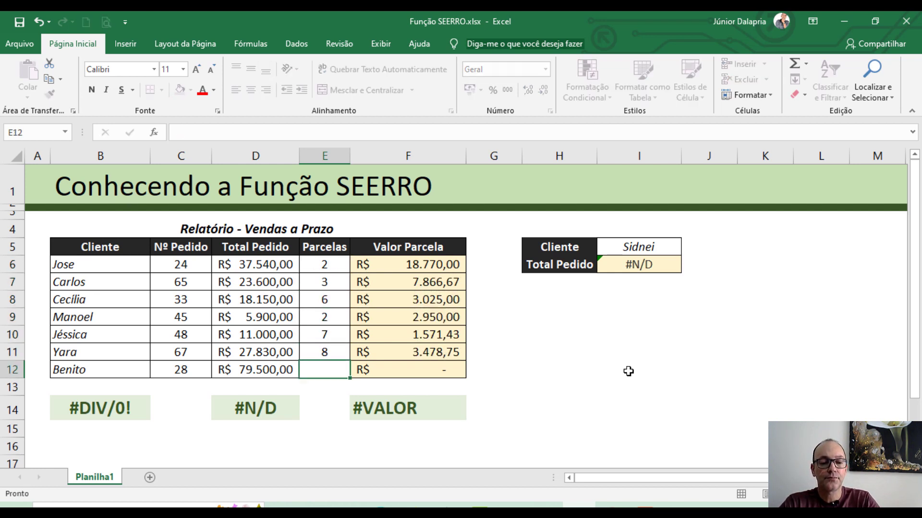
pyautogui.write('2')
pyautogui.press('Return')
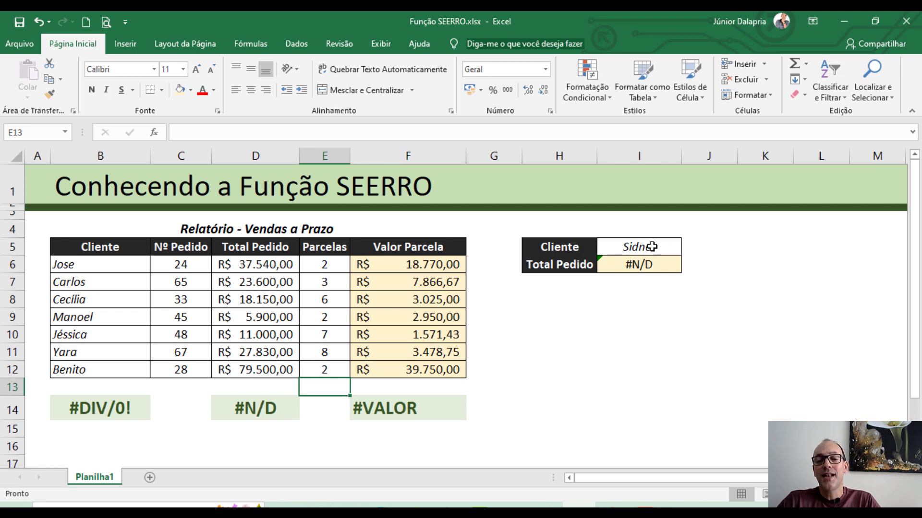
# Examine the PROCV formula in I6, comparing the client in I5 with the client names in B6:B12.
pyautogui.click(669, 245)
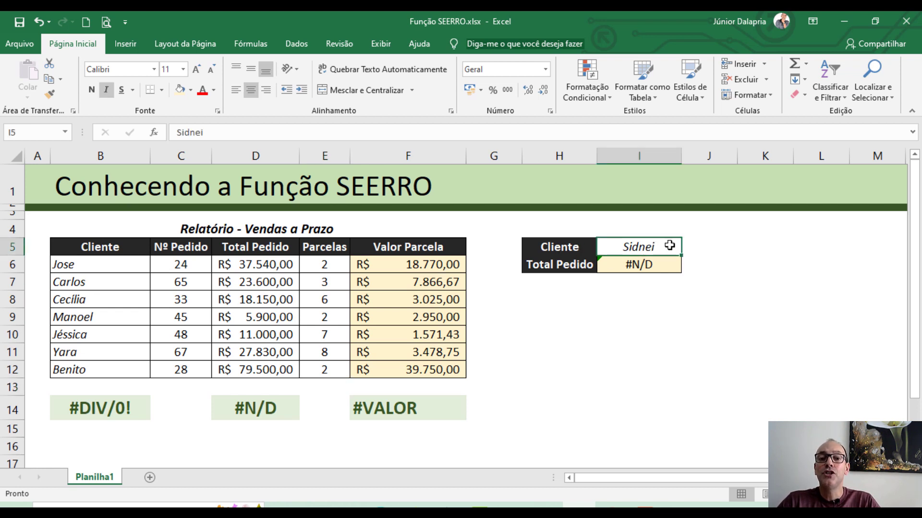
pyautogui.click(665, 263)
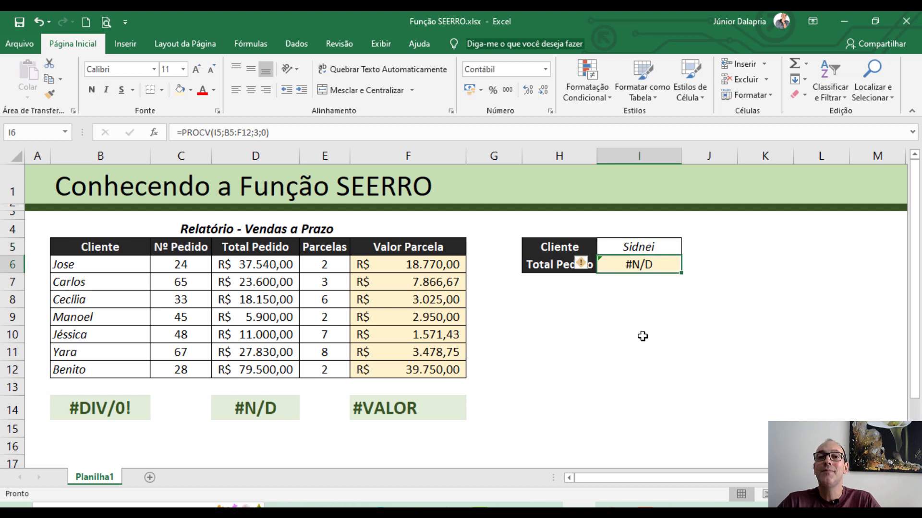
pyautogui.click(608, 331)
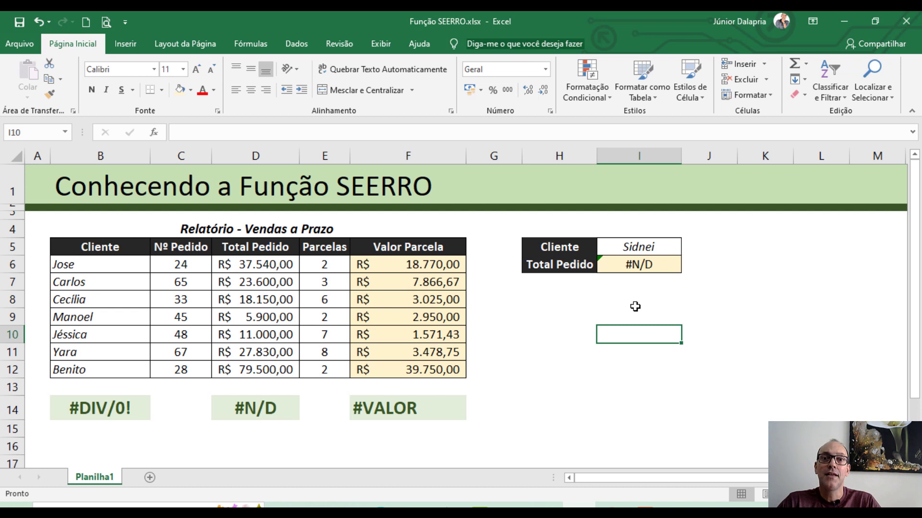
pyautogui.click(645, 245)
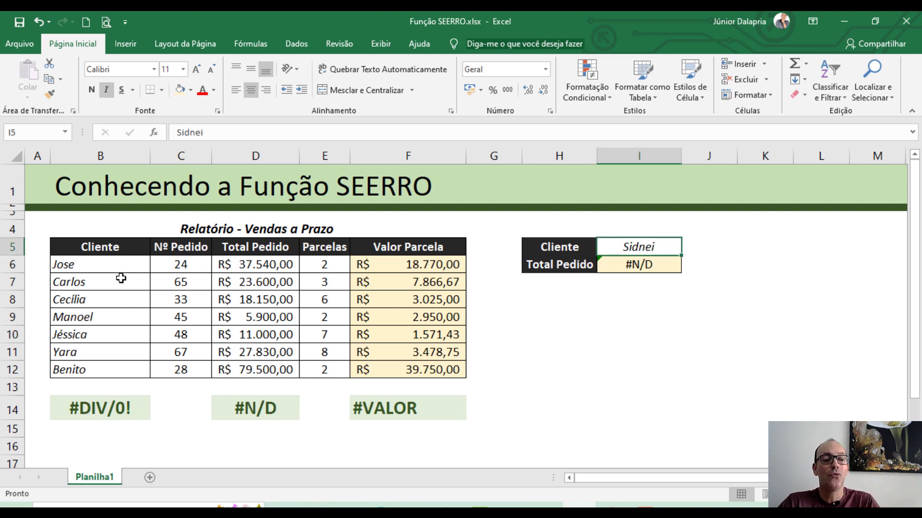
pyautogui.moveTo(75, 264); pyautogui.dragTo(94, 370)
pyautogui.click(642, 296)
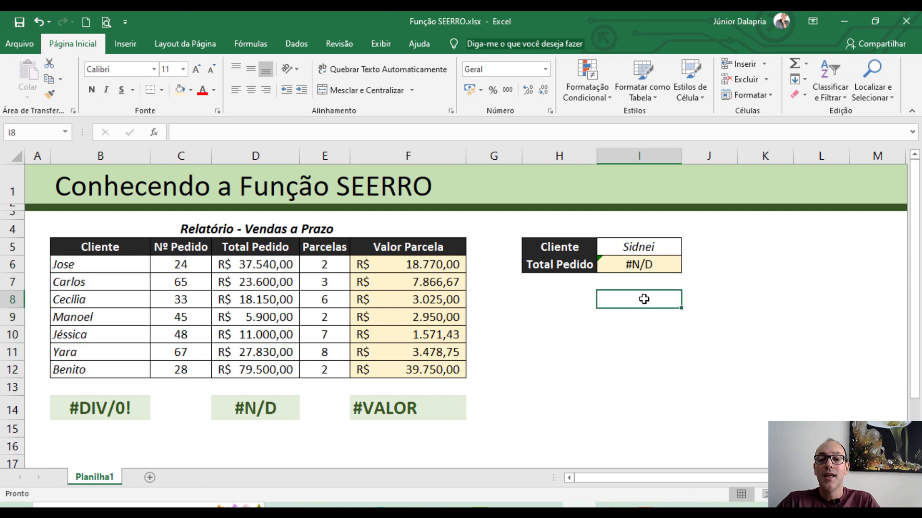
pyautogui.click(640, 265)
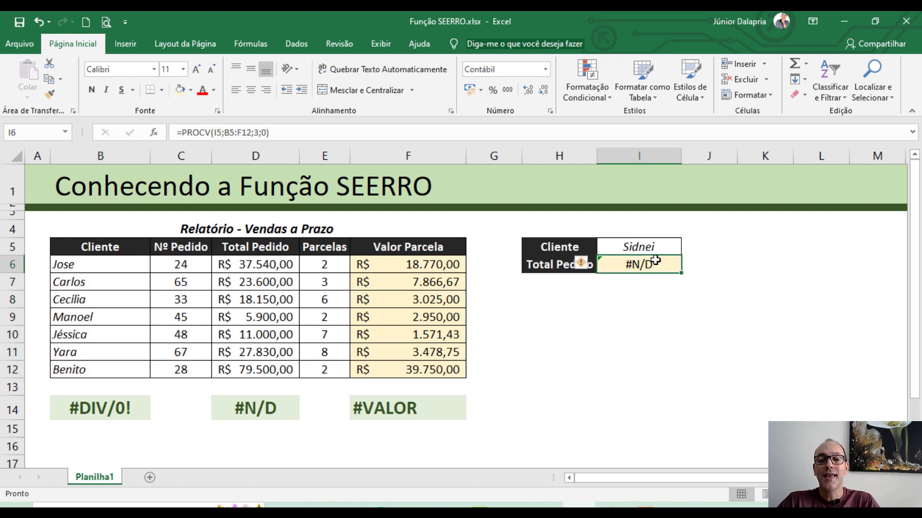
pyautogui.doubleClick(643, 265)
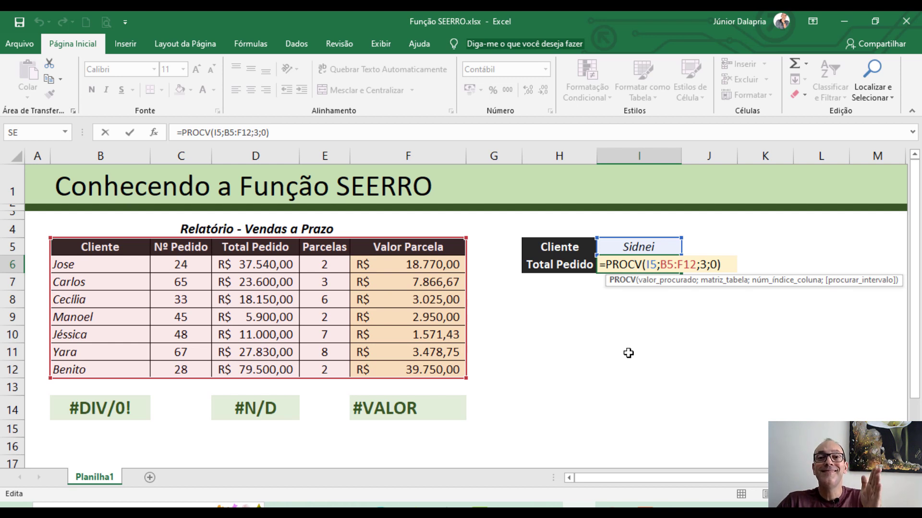
pyautogui.press('Return')
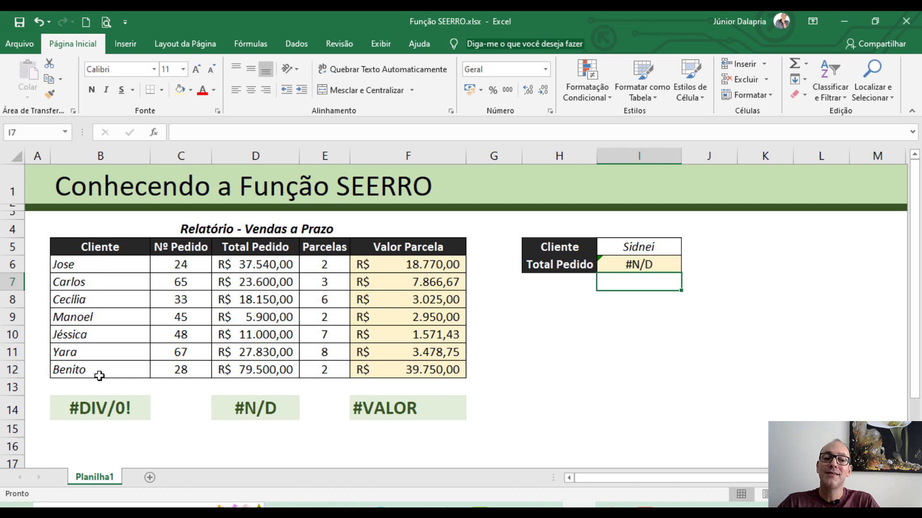
# Replace the client name in B12 with the client name from I5, and check the Total Pedido lookup in I6.
pyautogui.click(94, 354)
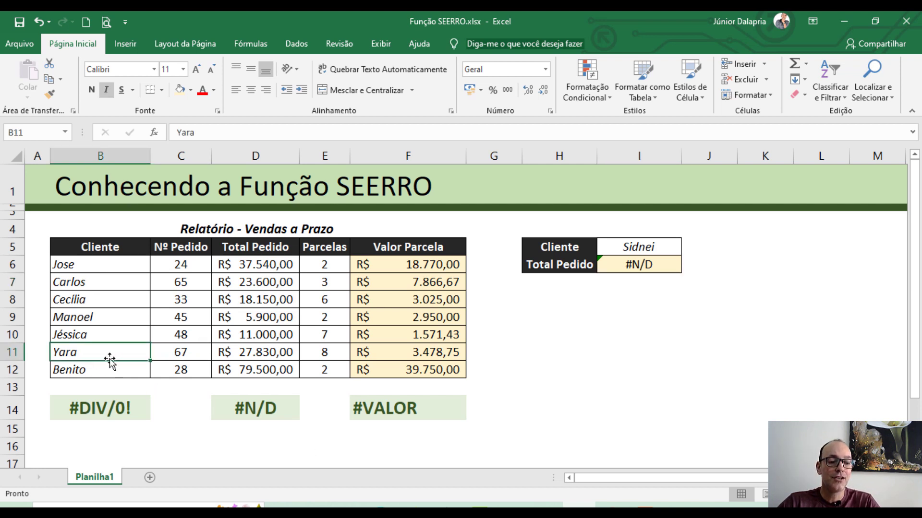
pyautogui.click(96, 370)
pyautogui.write('S')
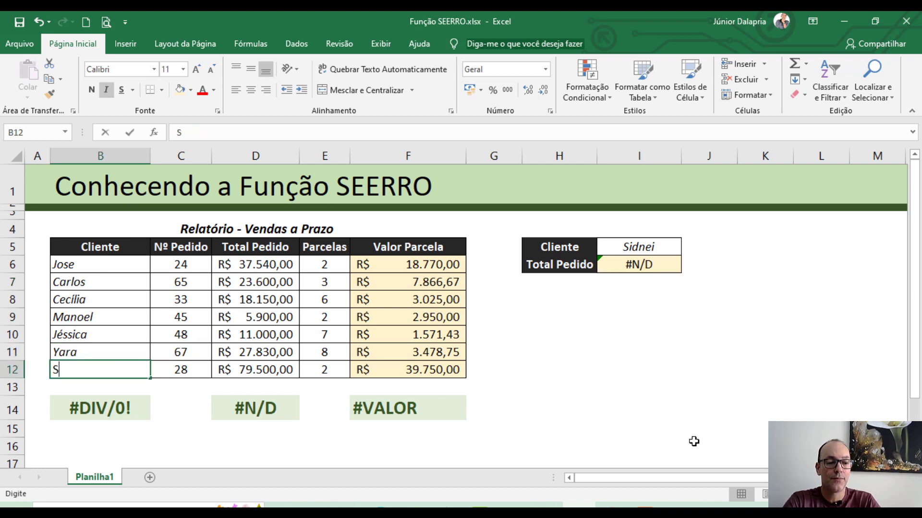
pyautogui.write('idnei')
pyautogui.press('Return')
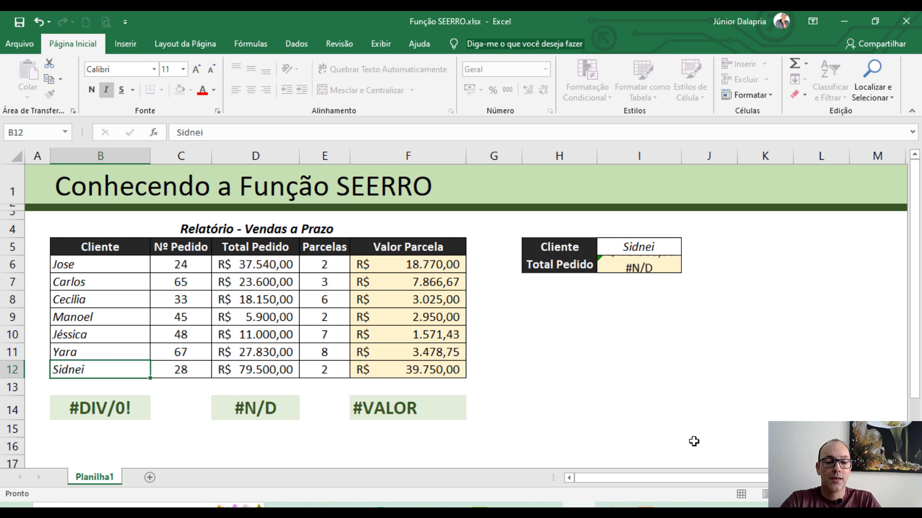
pyautogui.click(641, 259)
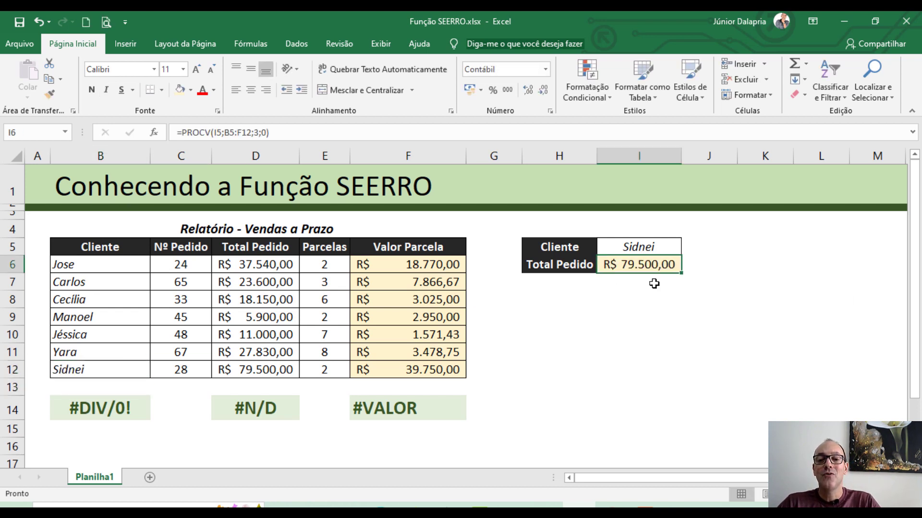
# Replace the client name in I5 with a name that is missing from the client list in B6:B12.
pyautogui.click(84, 368)
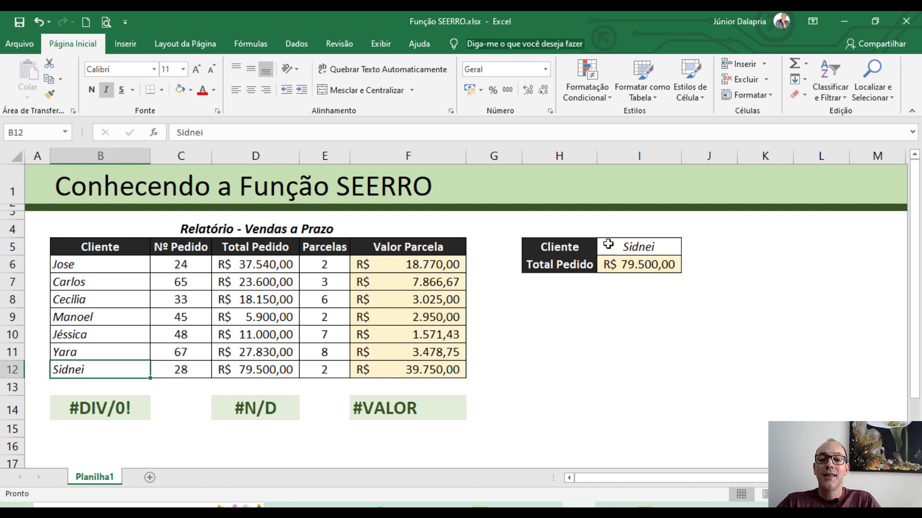
pyautogui.click(641, 245)
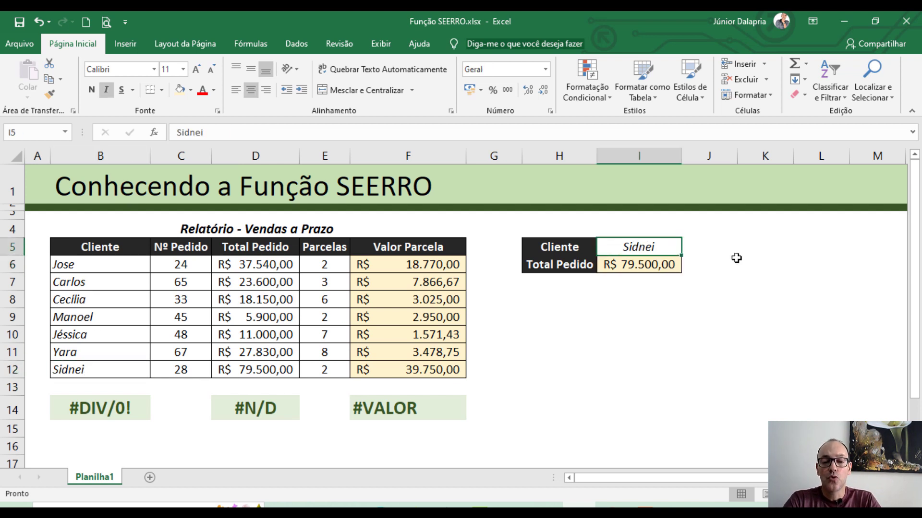
pyautogui.write('Al')
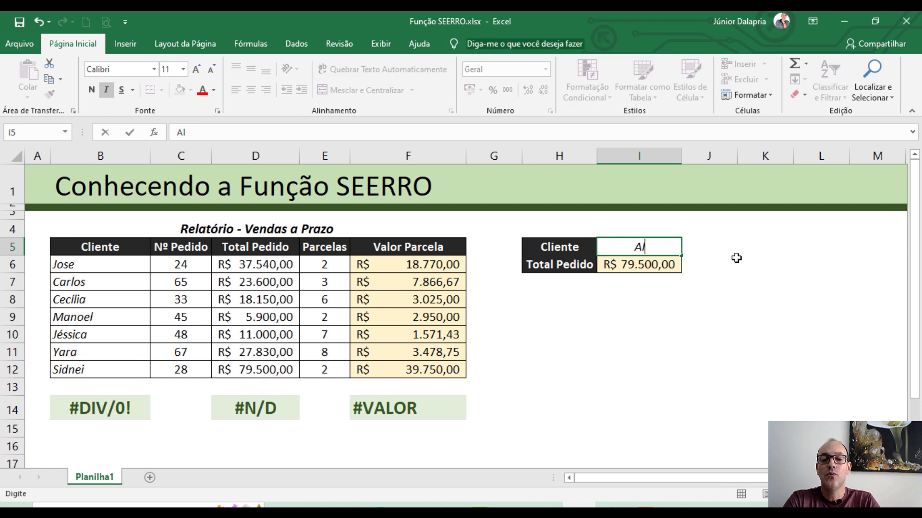
pyautogui.write('ine')
pyautogui.press('Return')
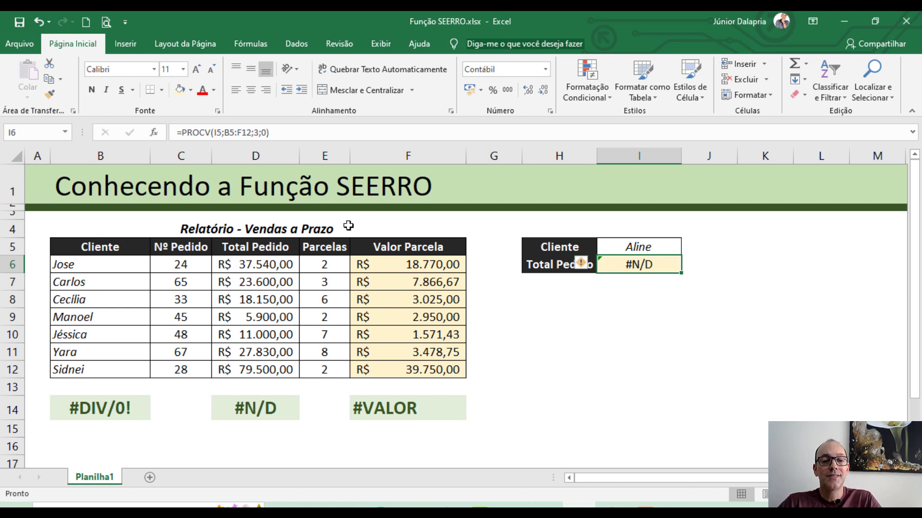
# Change the I6 lookup to =SEERRO(PROCV(I5;B5:F12;3;0);"Cliente não Identificado") and widen column I to fit the message.
pyautogui.doubleClick(646, 264)
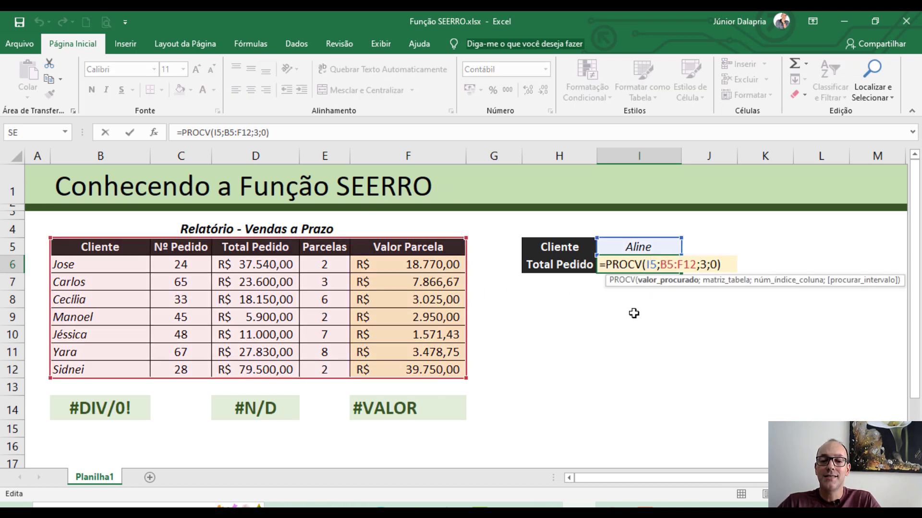
pyautogui.click(606, 265)
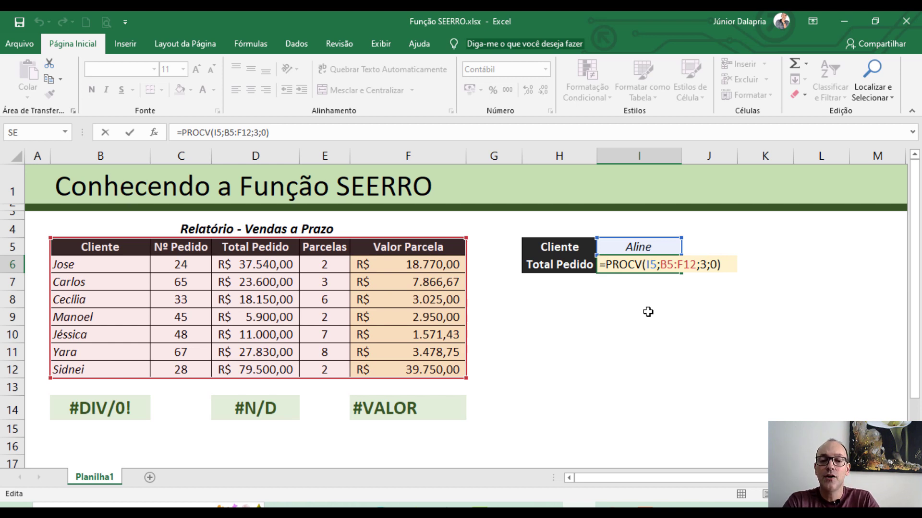
pyautogui.write('SEERRO')
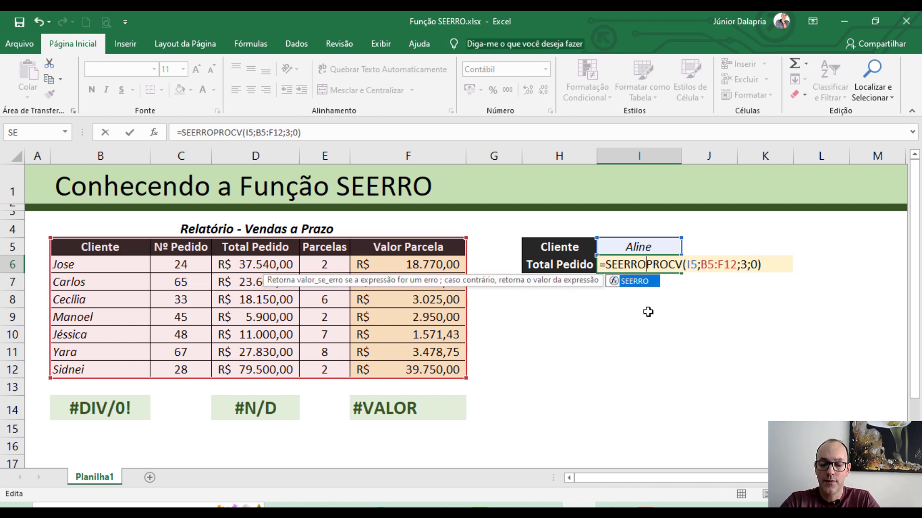
pyautogui.write('(')
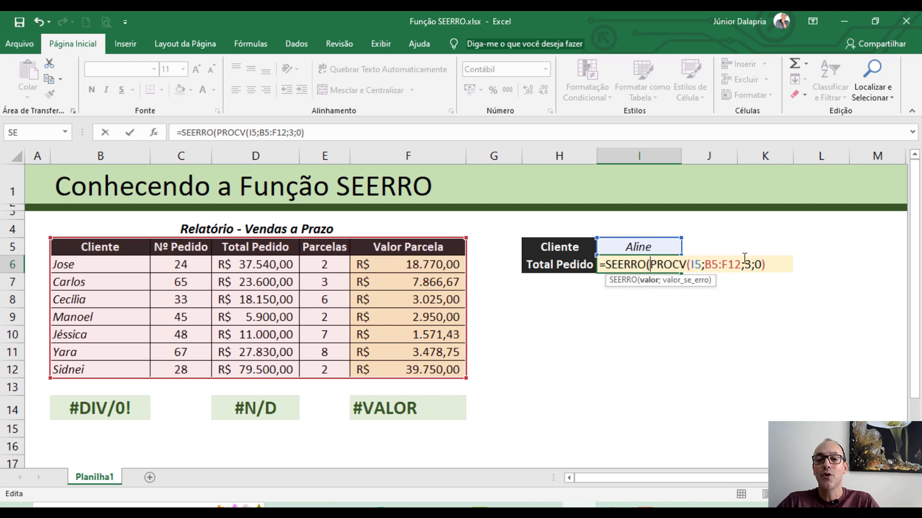
pyautogui.click(646, 270)
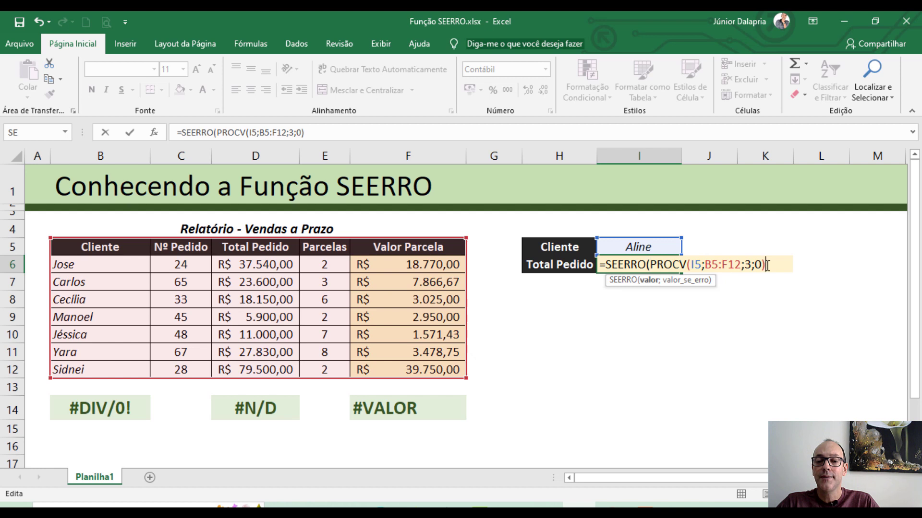
pyautogui.write(';')
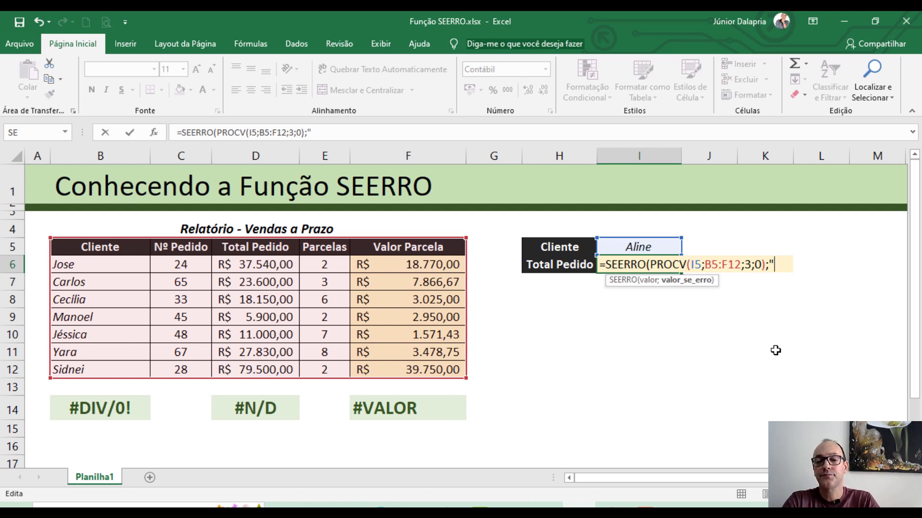
pyautogui.write('lie')
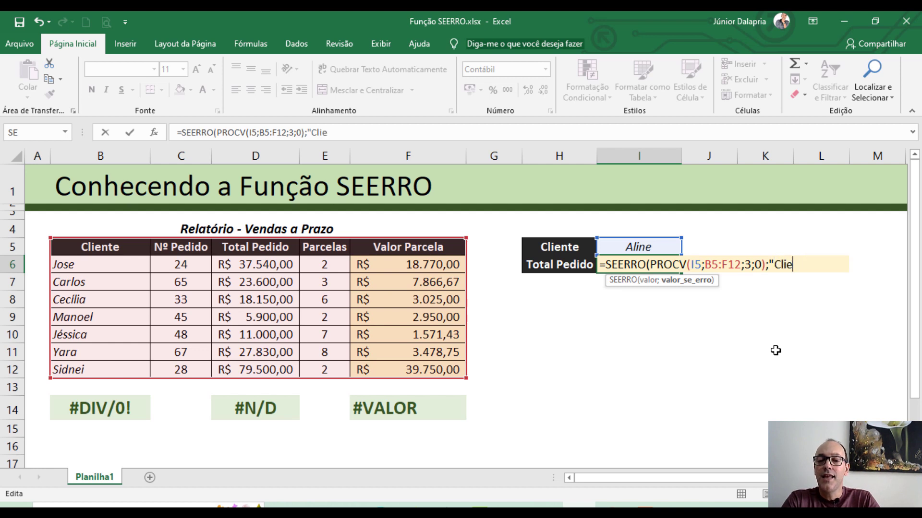
pyautogui.write('nte n ão')
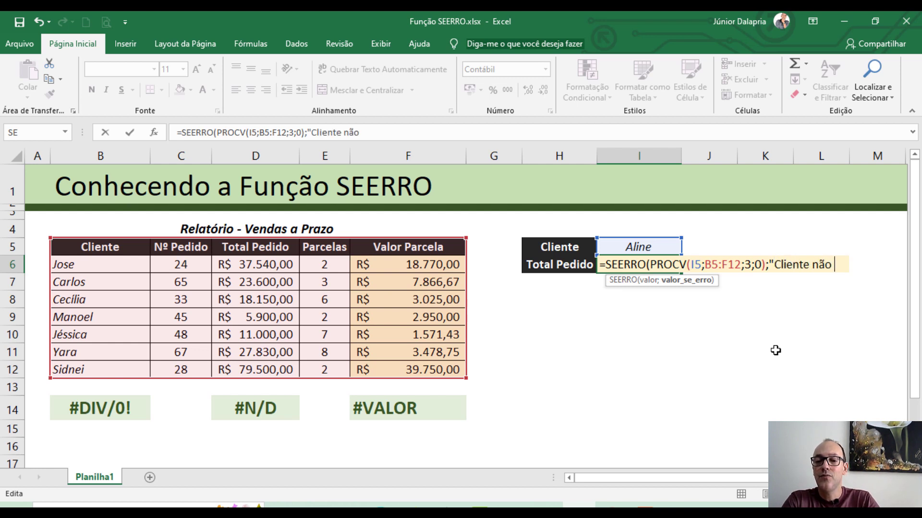
pyautogui.write(' Identif')
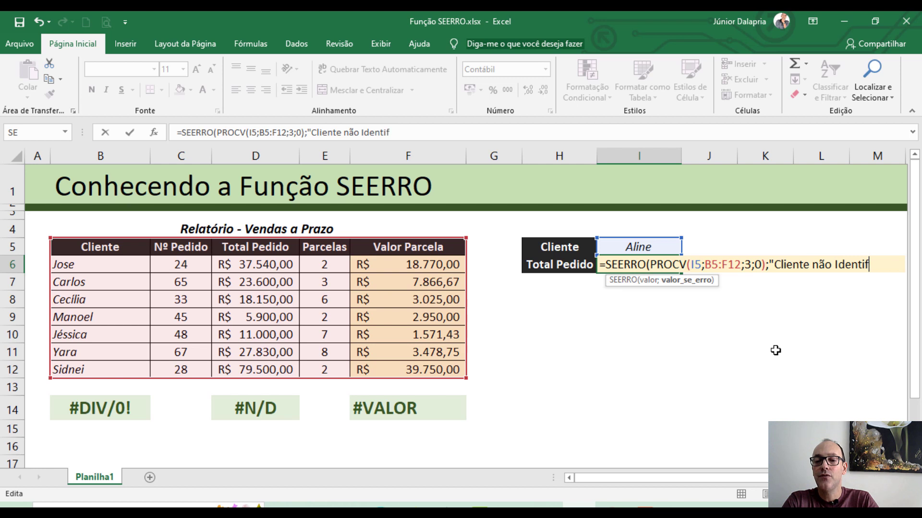
pyautogui.write('icado"')
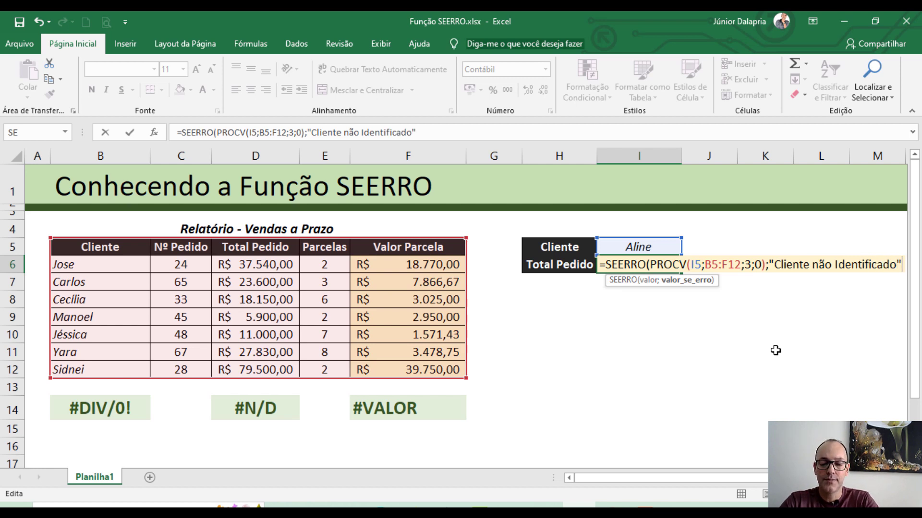
pyautogui.write(')')
pyautogui.press('Return')
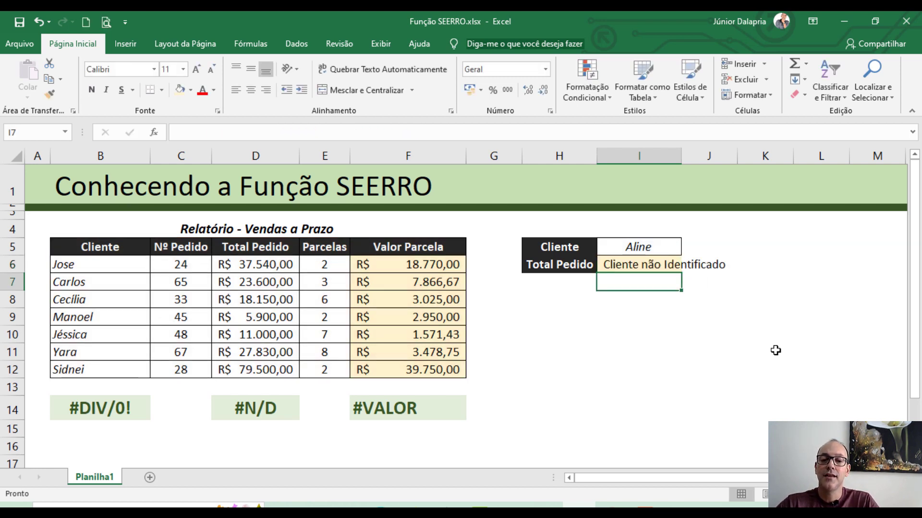
pyautogui.moveTo(682, 158); pyautogui.dragTo(746, 157)
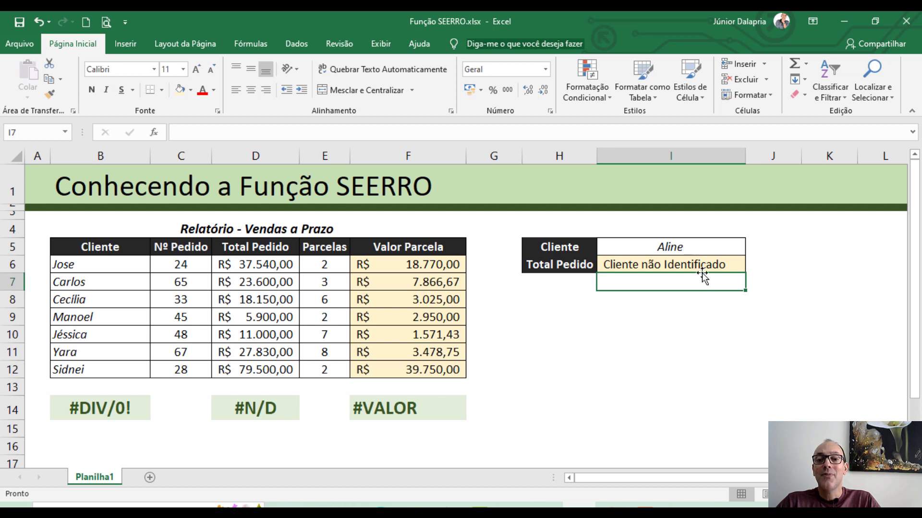
# Replace the client name in I5 with the first client name from the report, in B6, to test the SEERRO lookup.
pyautogui.click(646, 247)
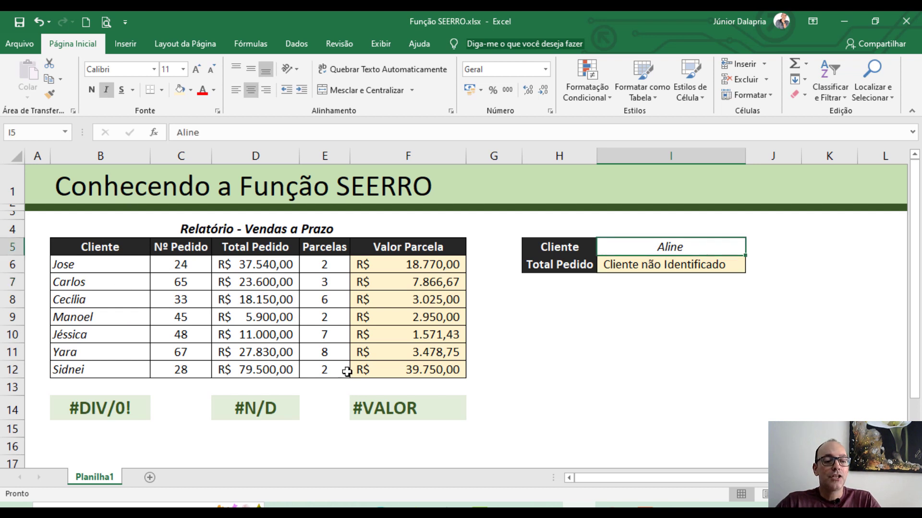
pyautogui.write('Jose')
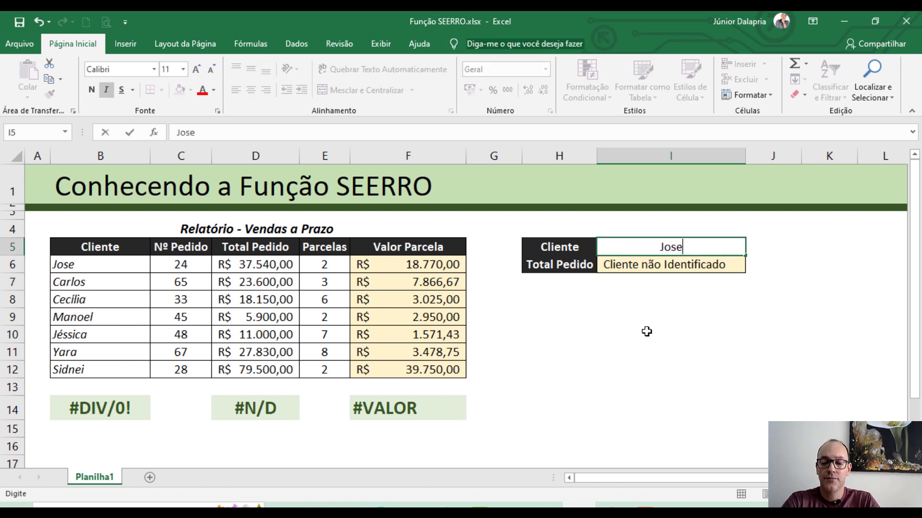
pyautogui.press('Return')
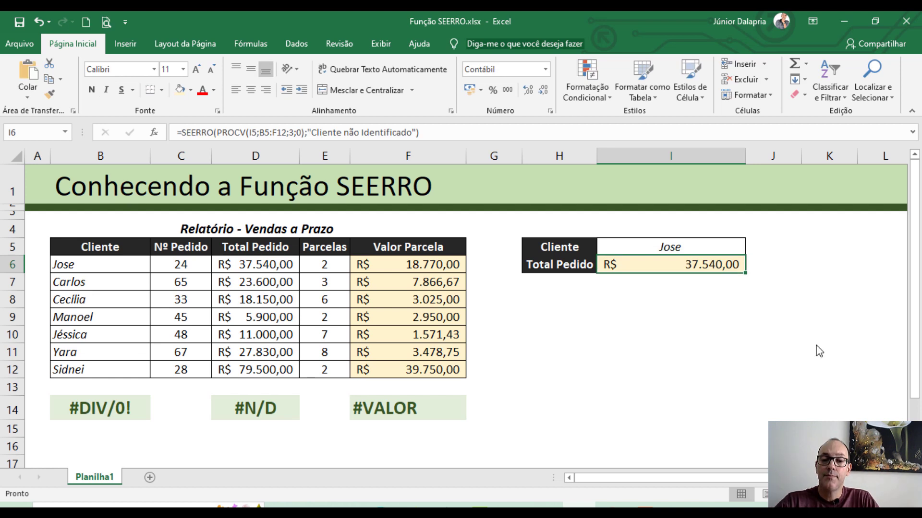